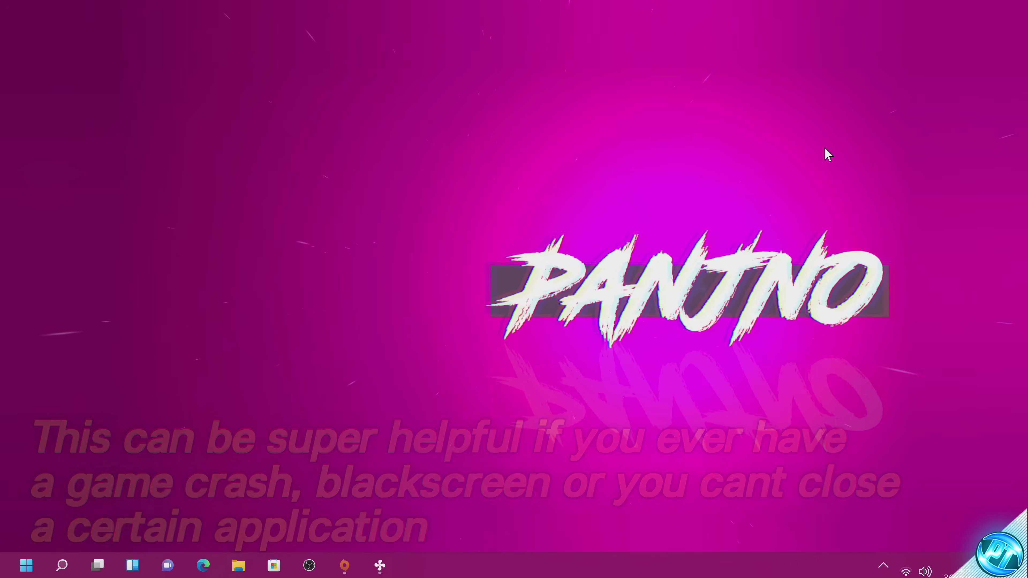
# Open Task Manager, set it Always on top, and end the Cyberpunk 2077 app.
pyautogui.hotkey('ctrl', 'shift', 'Escape')
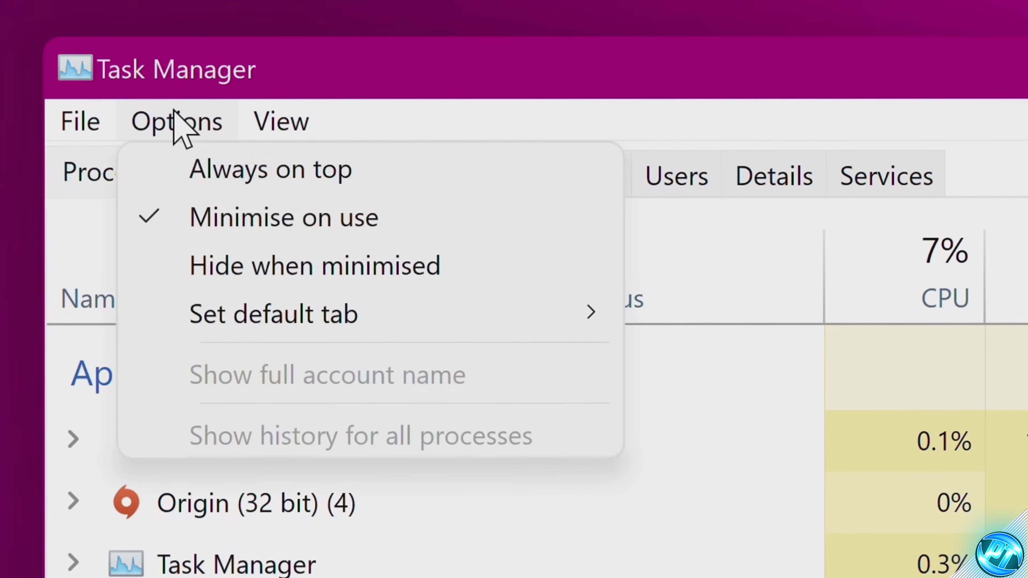
pyautogui.click(274, 166)
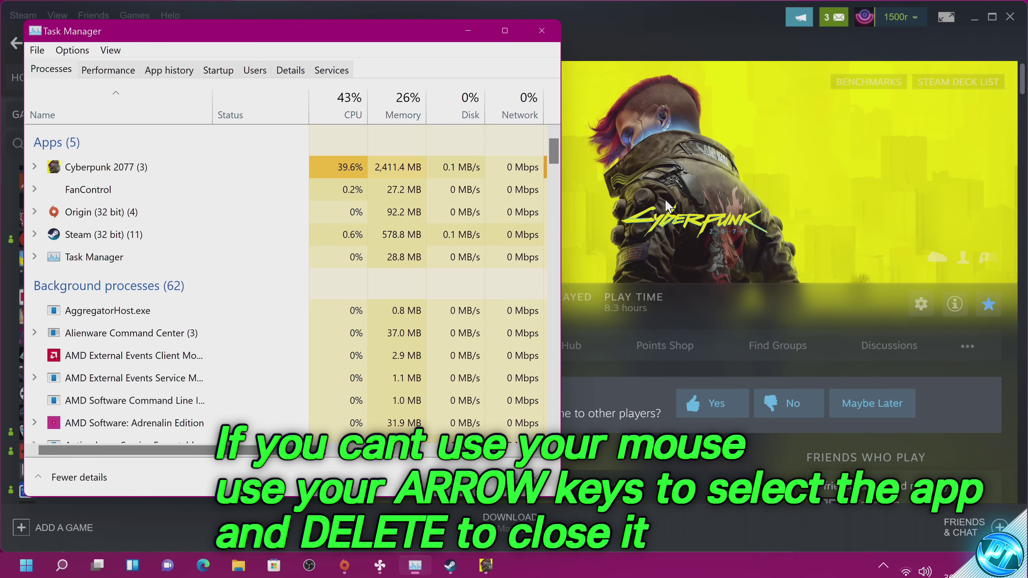
pyautogui.press('Down')
pyautogui.press('Up')
pyautogui.press('Down')
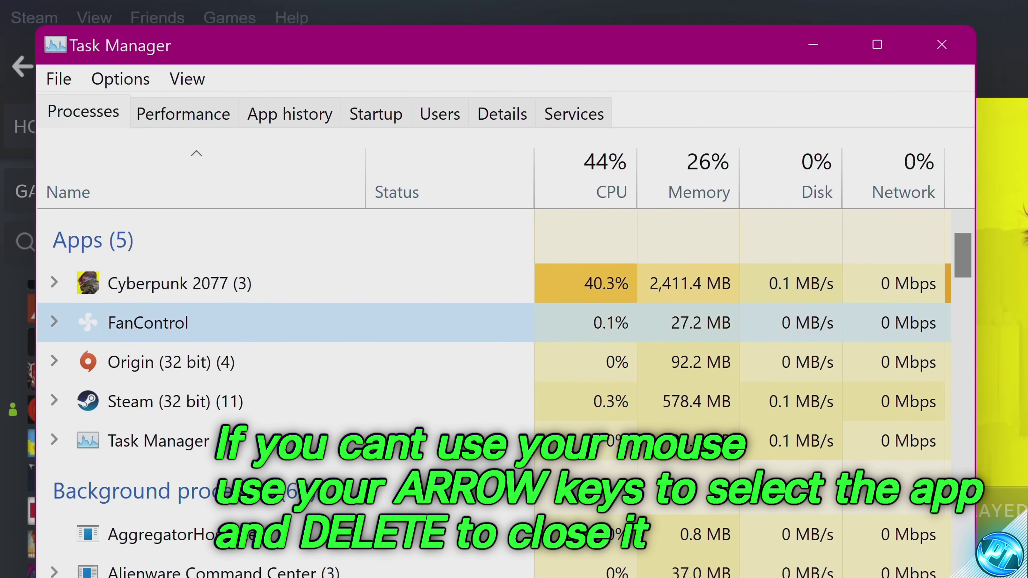
pyautogui.press('Up')
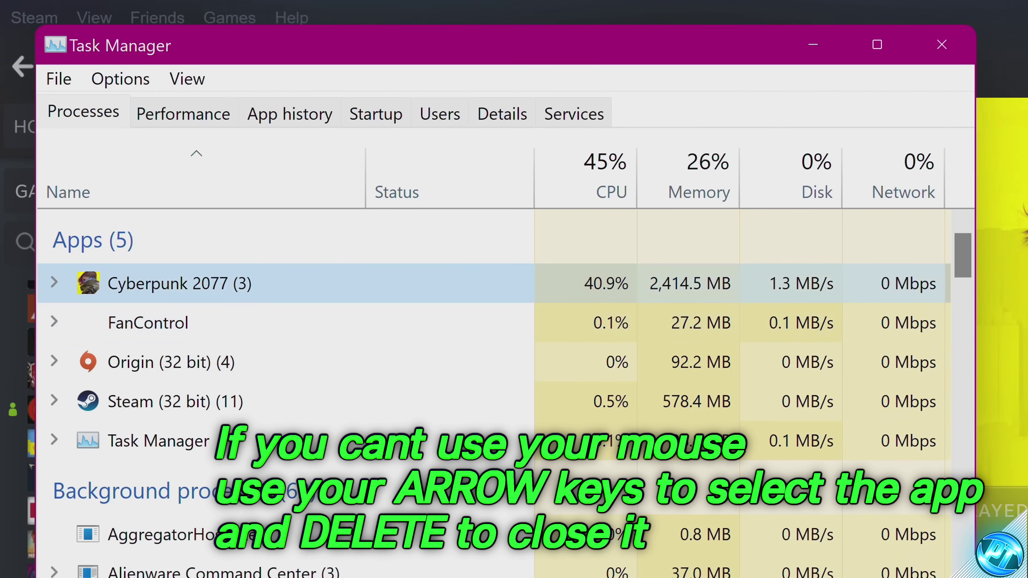
pyautogui.press('Delete')
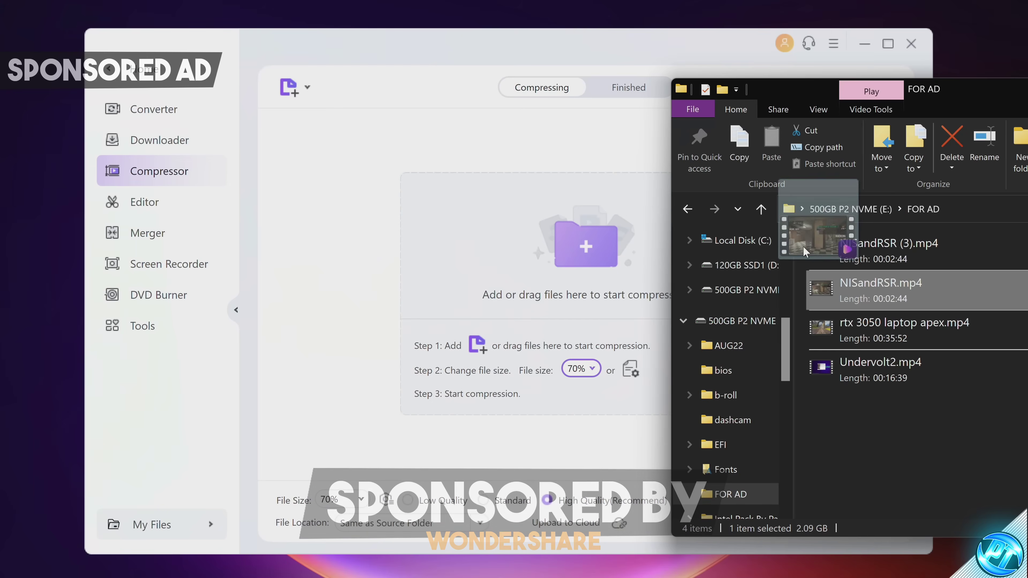
# Compress NISandRSR.mp4 in UniConverter's Compressor using the AV1 video encoder.
pyautogui.moveTo(881, 288); pyautogui.dragTo(538, 242)
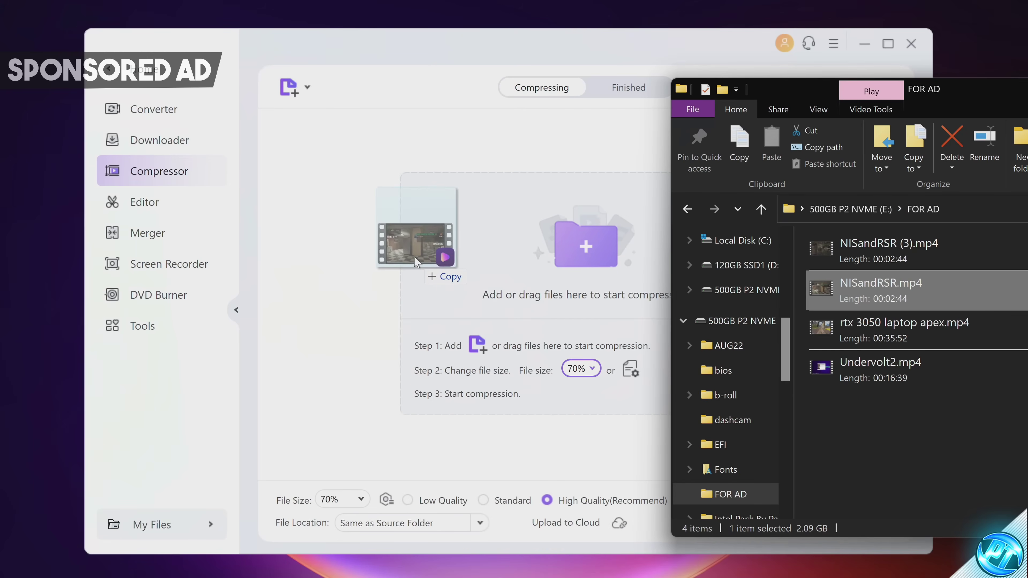
pyautogui.moveTo(416, 261); pyautogui.dragTo(418, 262)
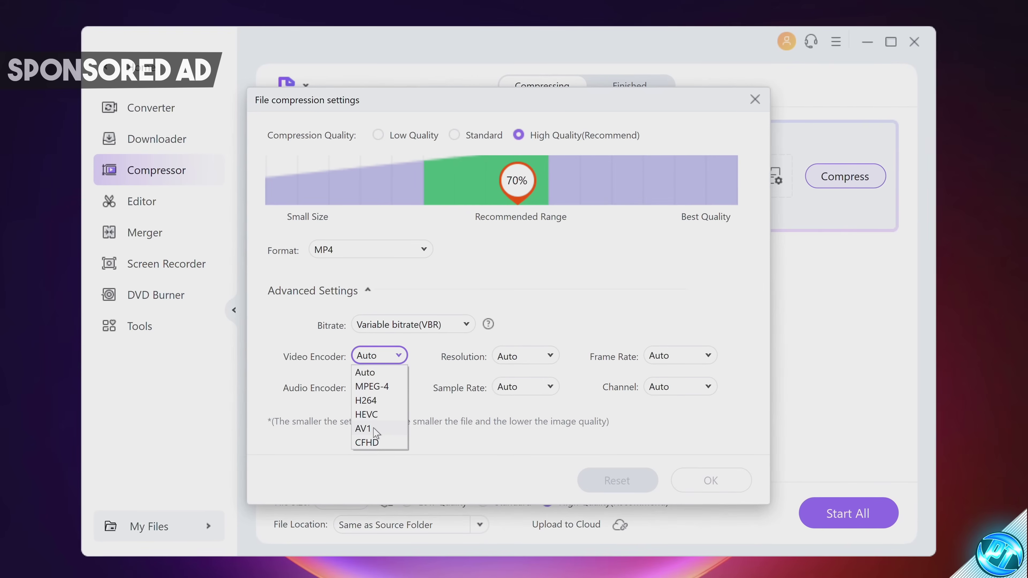
pyautogui.click(367, 424)
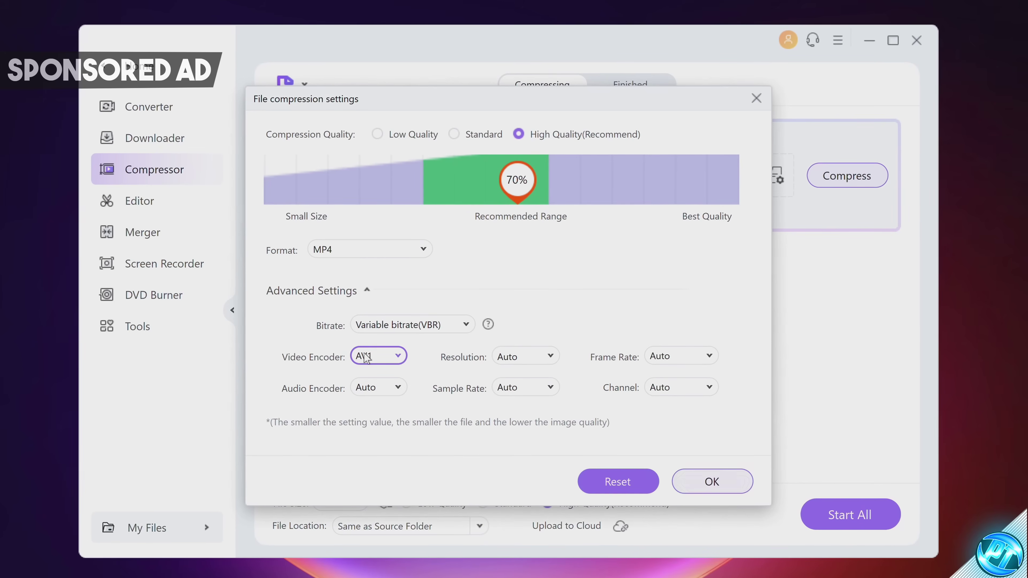
pyautogui.click(684, 484)
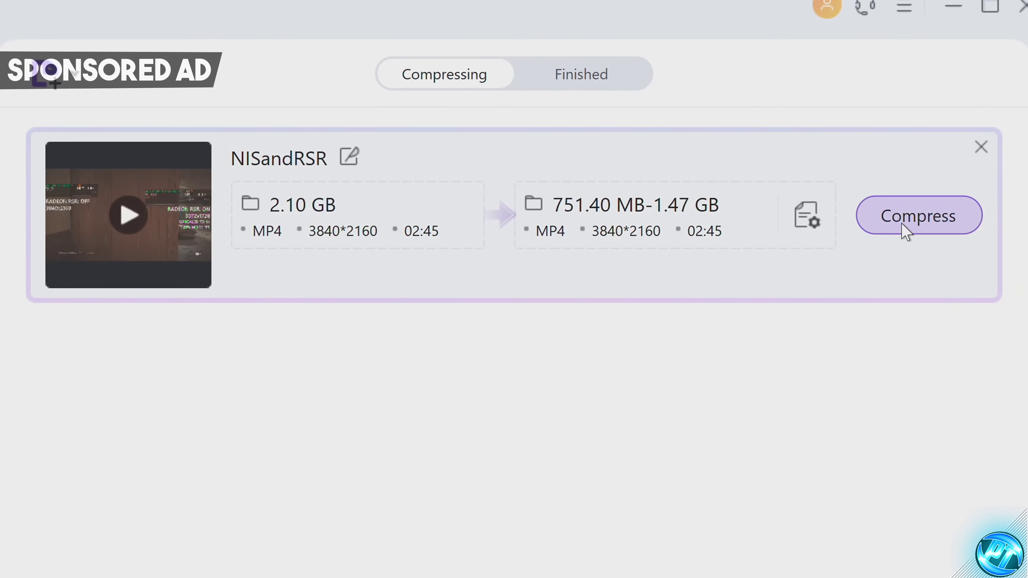
pyautogui.click(907, 231)
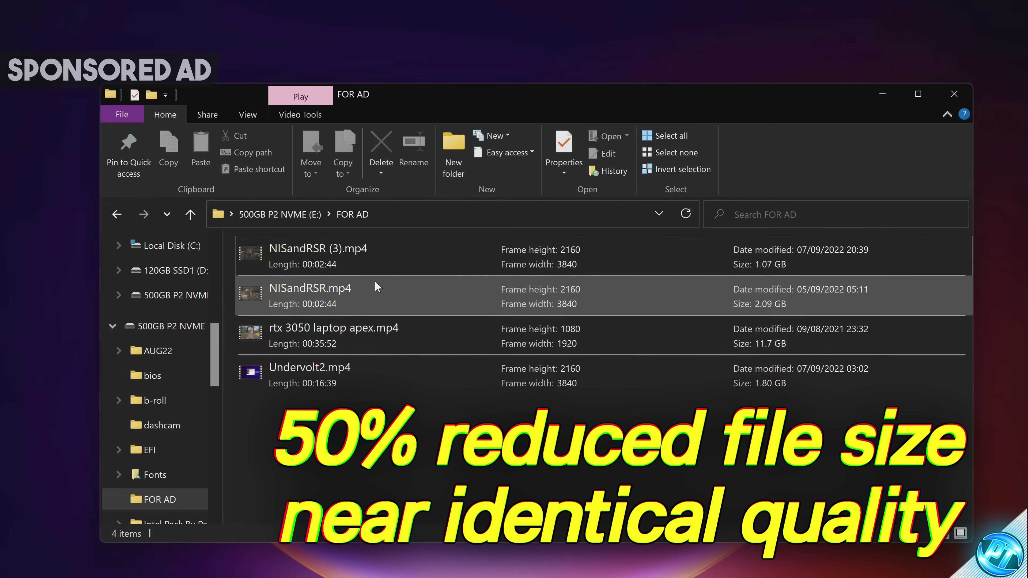
pyautogui.click(355, 253)
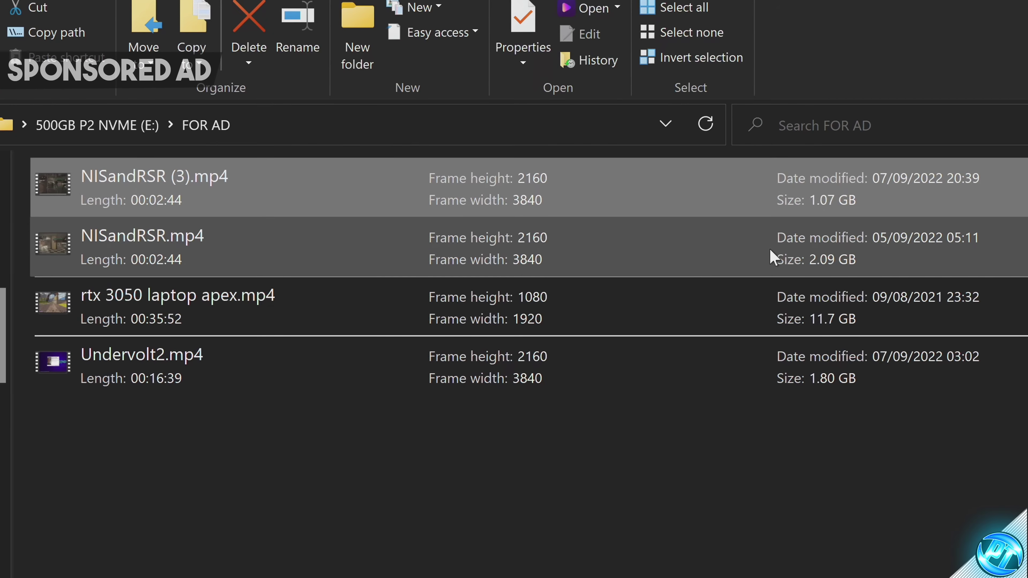
# Add the original NISandRSR.mp4 to the selection beside the compressed NISandRSR (3).mp4.
pyautogui.keyDown('ctrl'); pyautogui.click(711, 248); pyautogui.keyUp('ctrl')
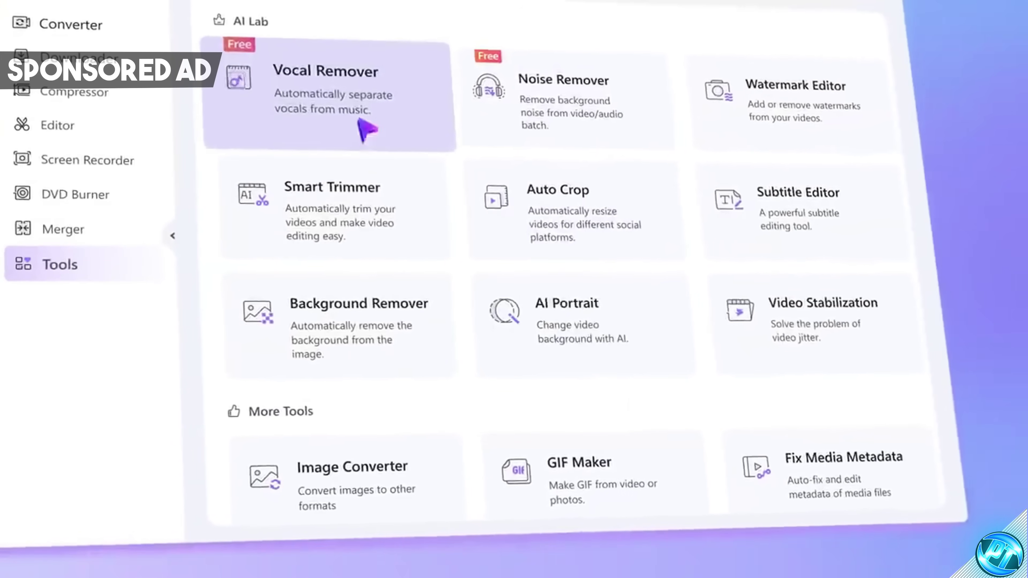
# Add a video to UniConverter's Vocal Remover, then buy the Bulldog rifle in-game.
pyautogui.click(364, 119)
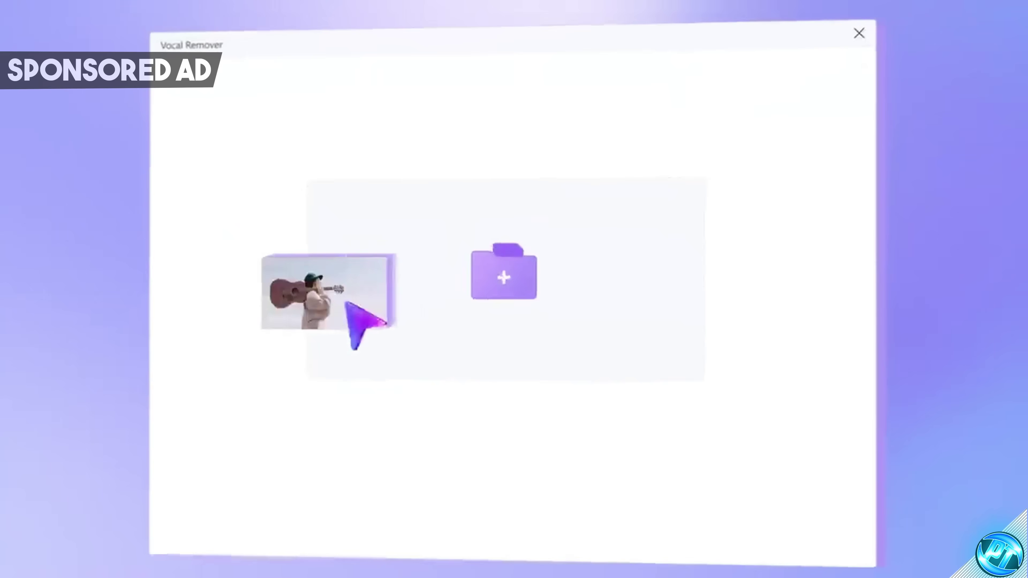
pyautogui.moveTo(346, 300); pyautogui.dragTo(593, 316)
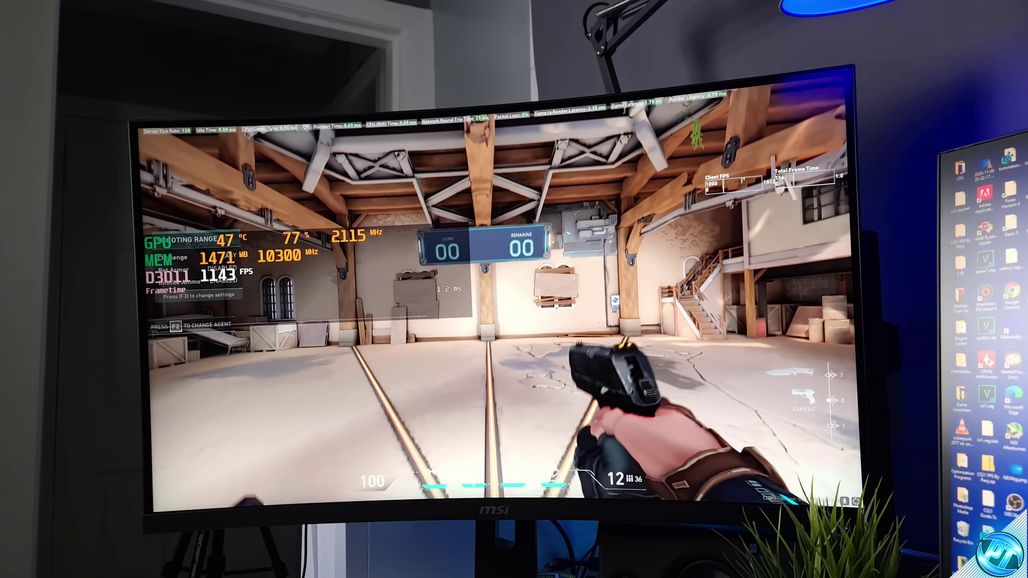
pyautogui.press('b')
pyautogui.click(471, 294)
pyautogui.press('b')
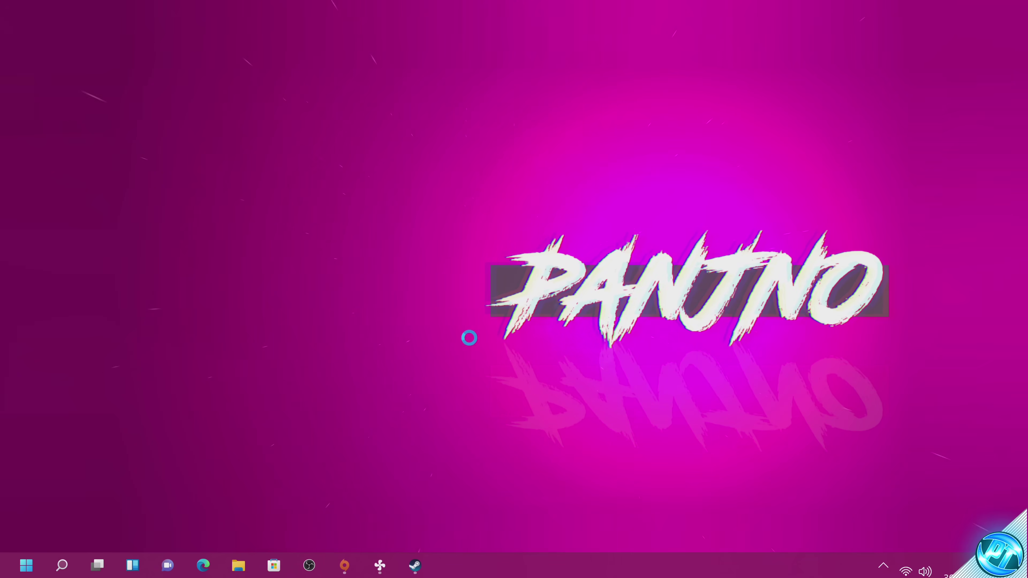
# In Display settings, keep 3840 × 2160 (Recommended) resolution and go to Advanced display.
pyautogui.rightClick(469, 337)
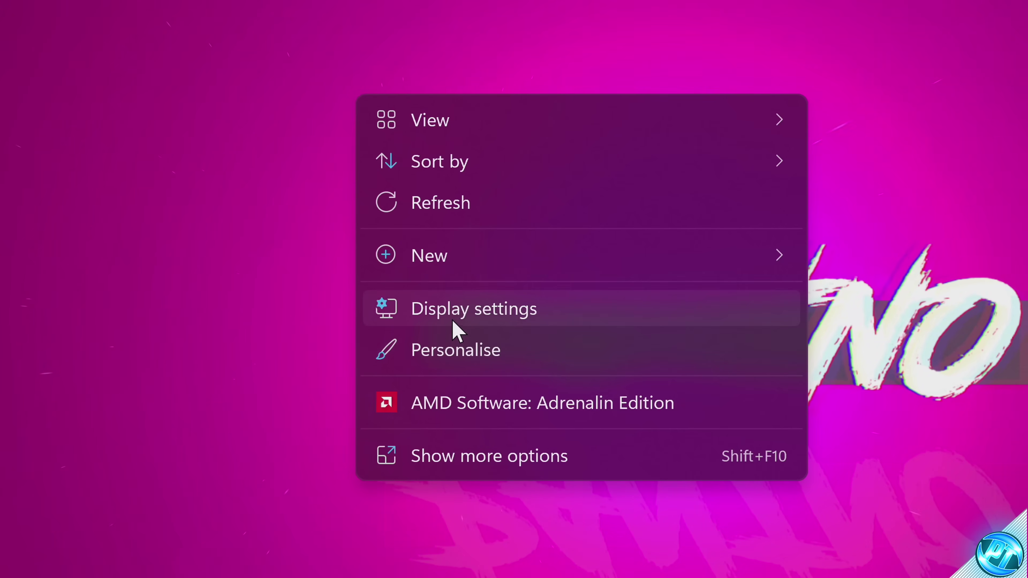
pyautogui.click(459, 316)
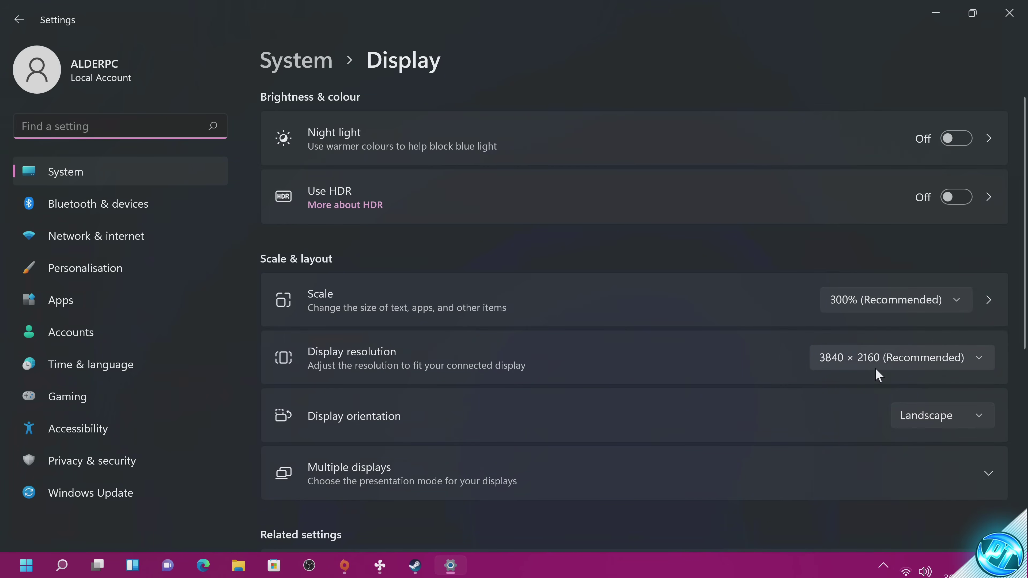
pyautogui.click(876, 366)
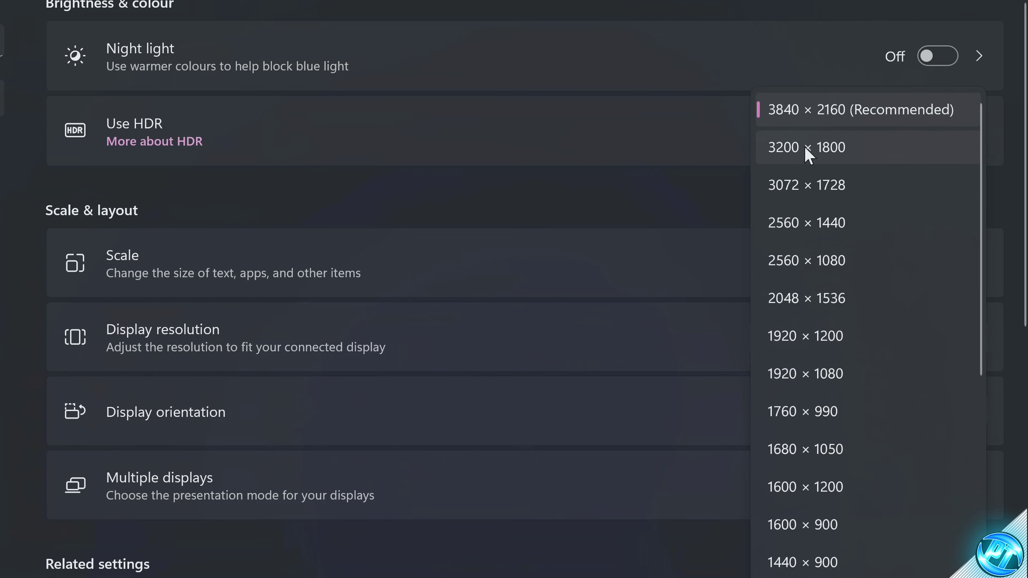
pyautogui.click(822, 111)
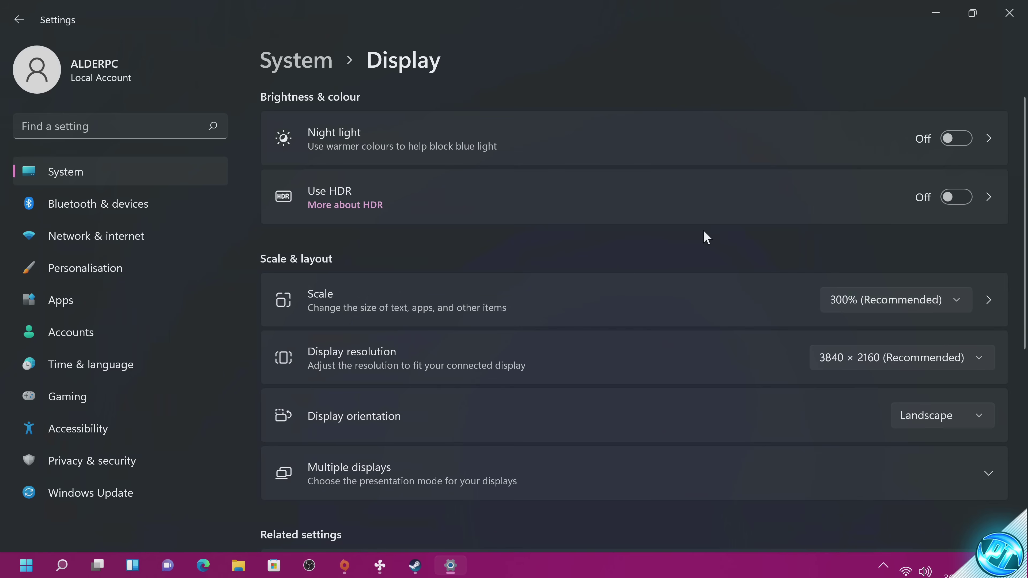
pyautogui.scroll(-5, 667, 247)
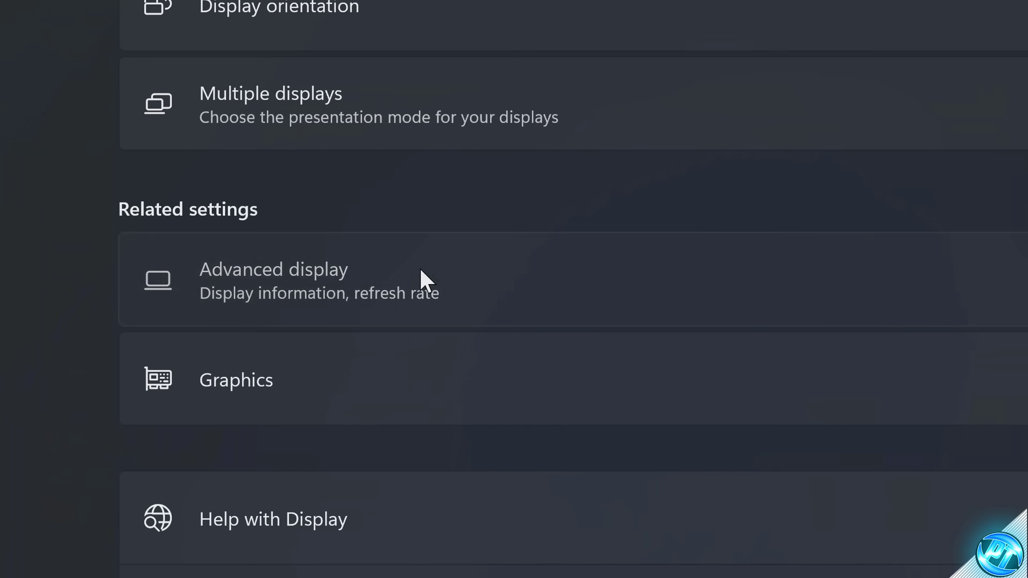
pyautogui.click(441, 366)
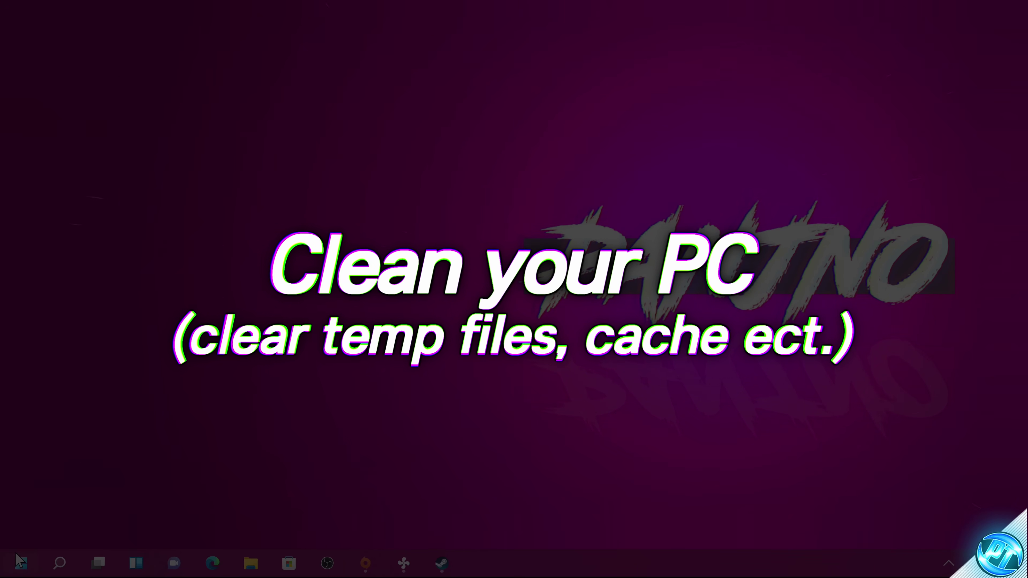
# Open the %temp% folder from Windows search.
pyautogui.click(20, 562)
pyautogui.write('%tem')
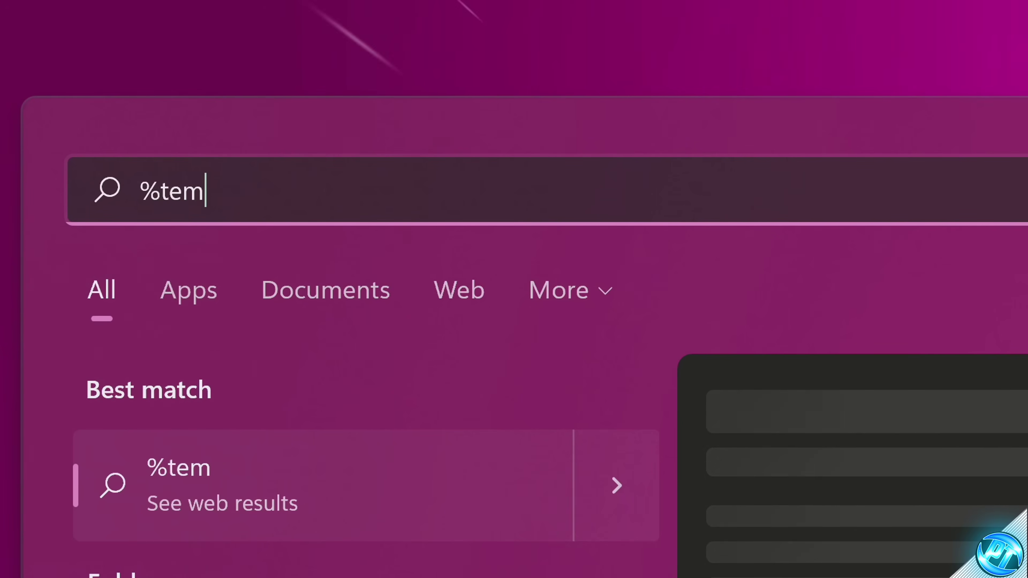
pyautogui.write('p%')
pyautogui.press('Return')
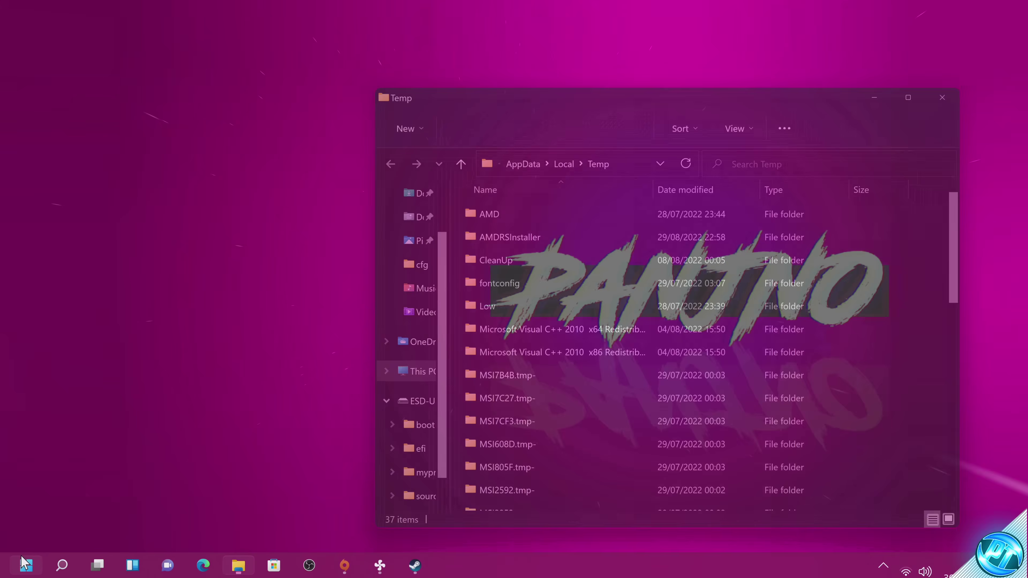
# Delete all Temp items, skipping those that need administrator permission.
pyautogui.click(458, 209)
pyautogui.hotkey('ctrl', 'a')
pyautogui.scroll(-8, 607, 324)
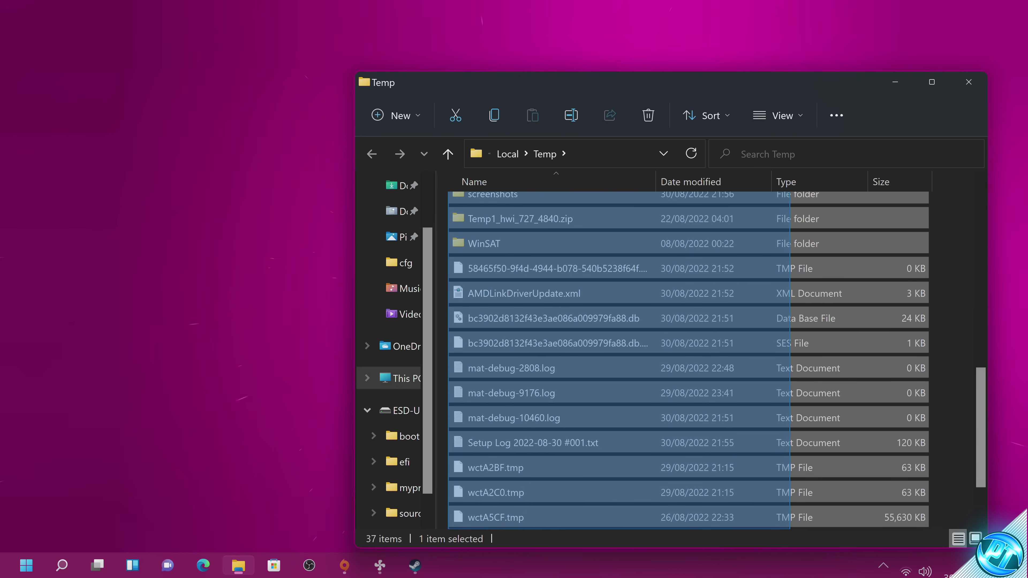
pyautogui.scroll(-1, 804, 446)
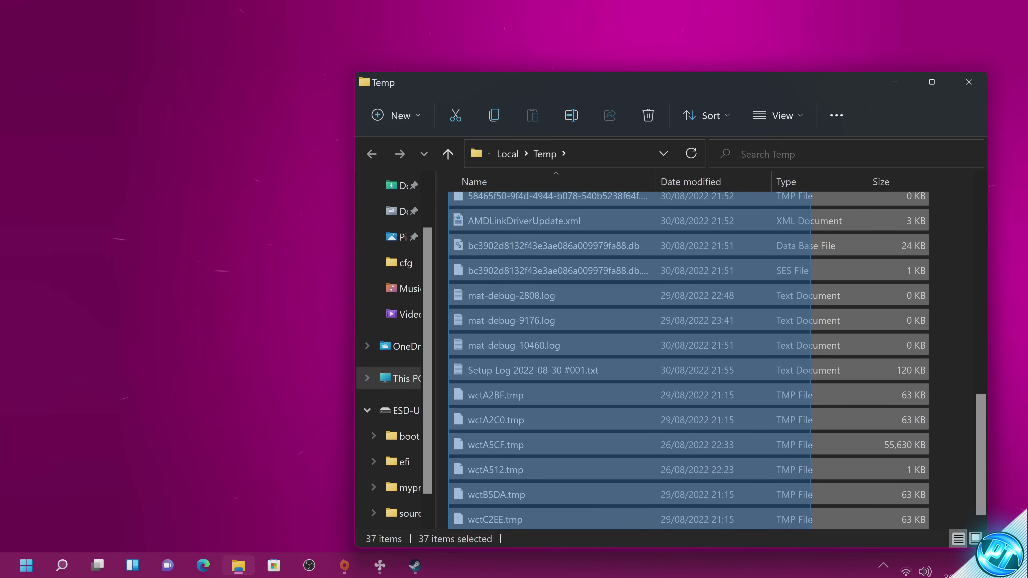
pyautogui.rightClick(796, 508)
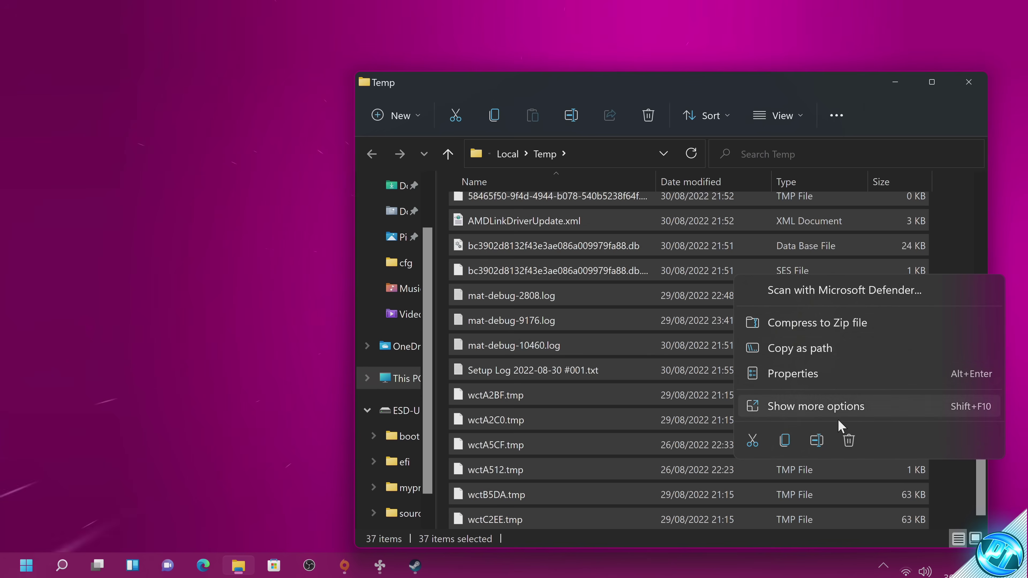
pyautogui.press('Delete')
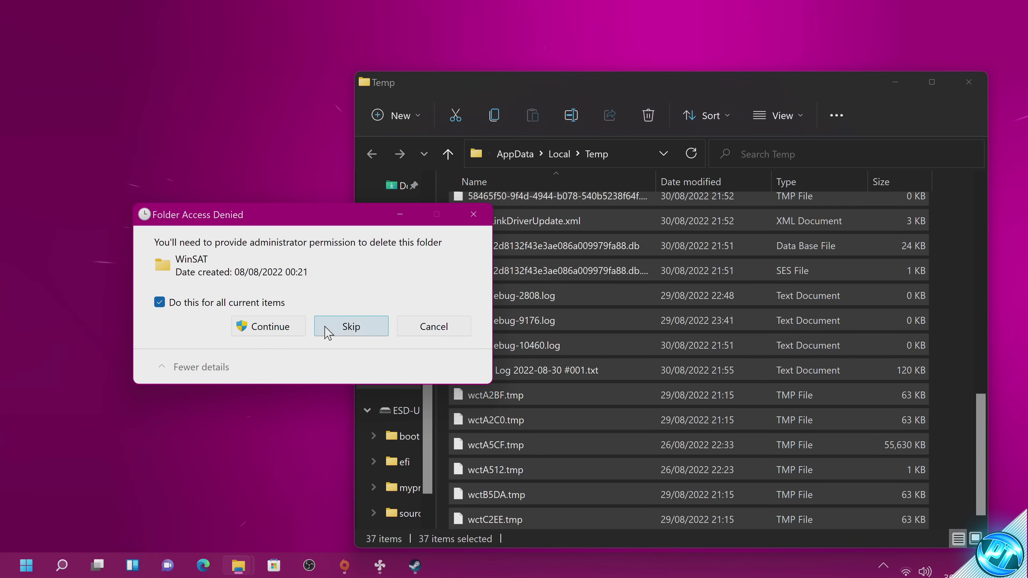
pyautogui.click(351, 327)
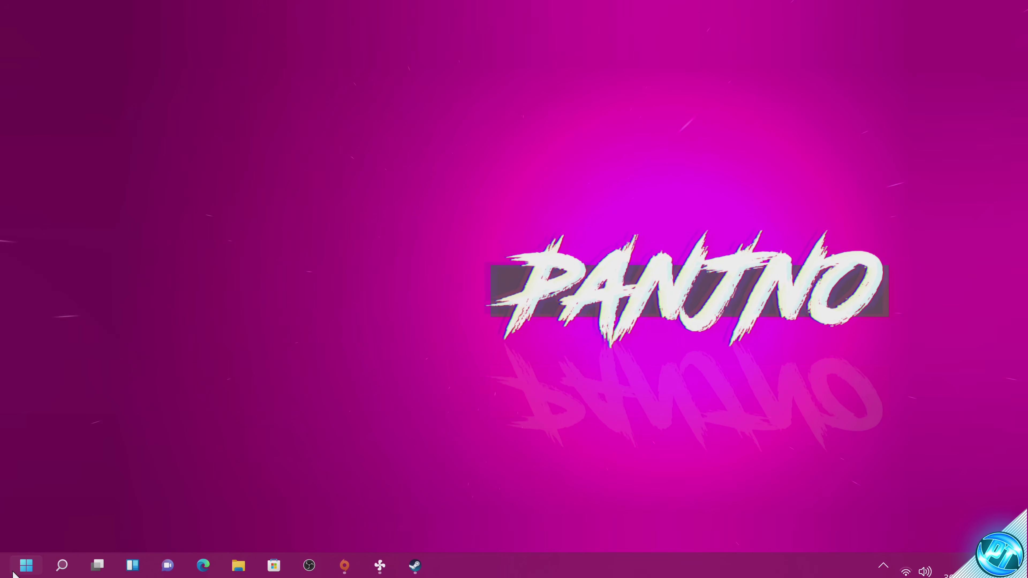
pyautogui.click(13, 571)
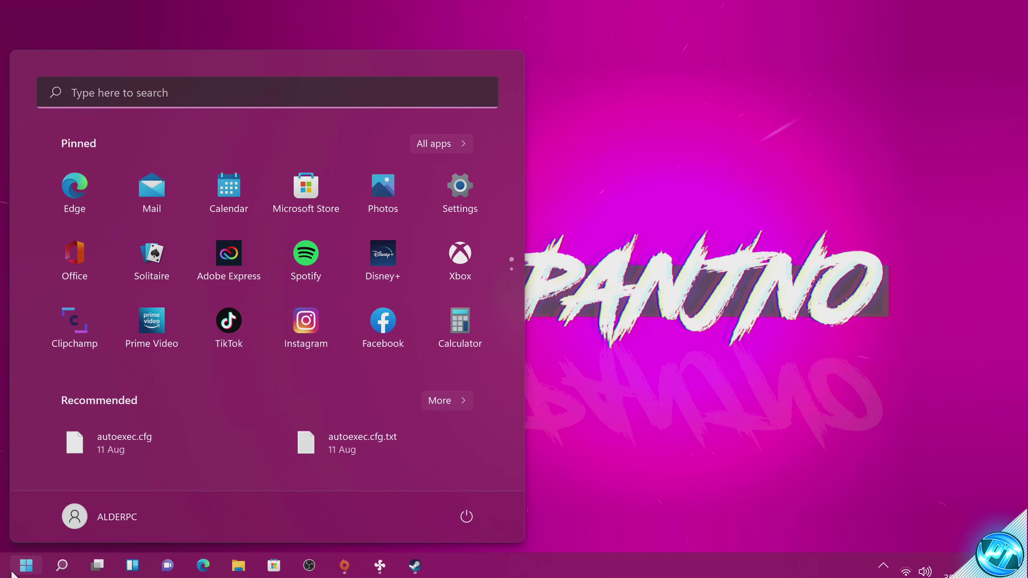
# Open the Windows Temp folder through Run, grant access, and delete its nine items.
pyautogui.write('run')
pyautogui.press('Return')
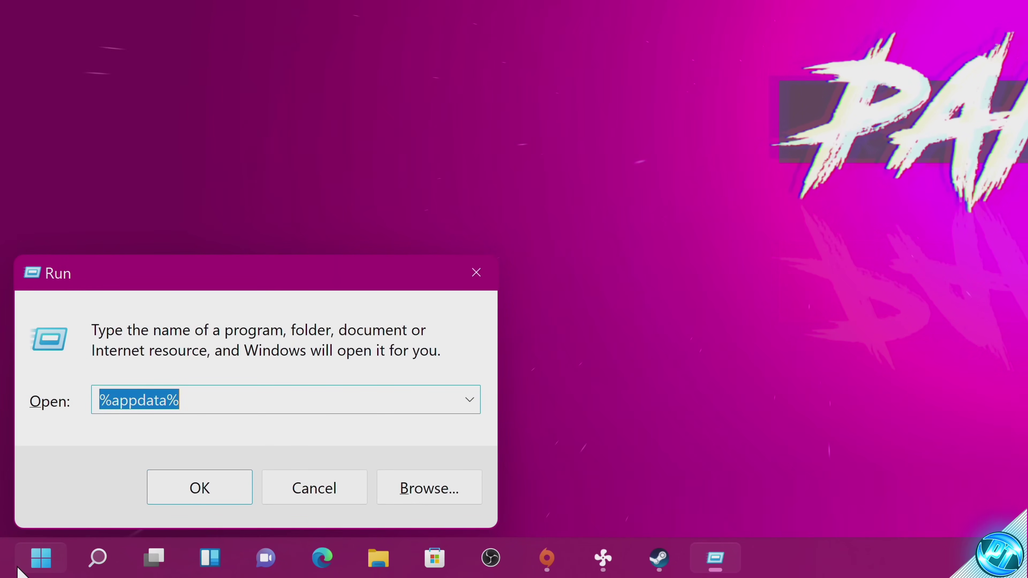
pyautogui.press('Return')
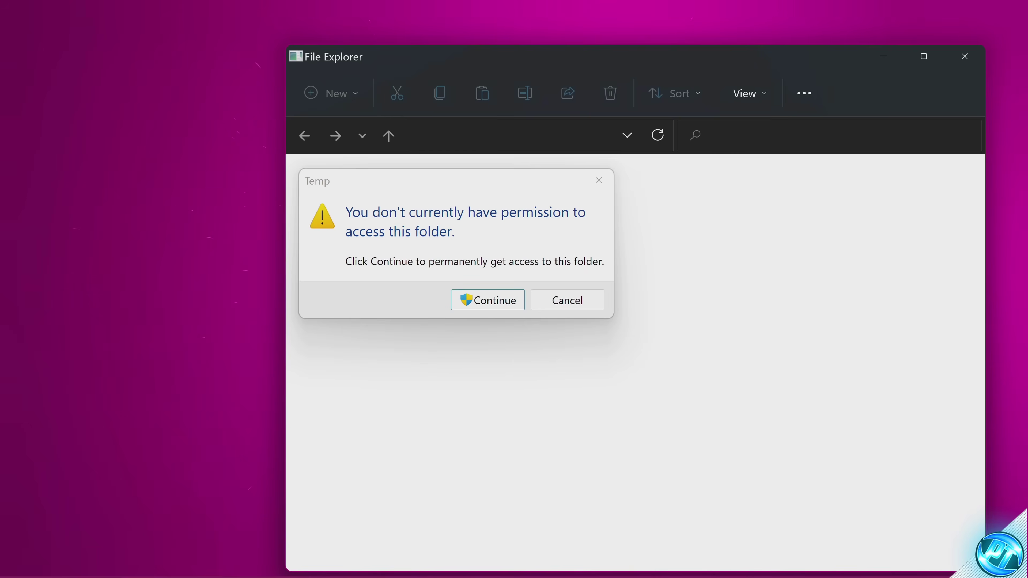
pyautogui.click(480, 300)
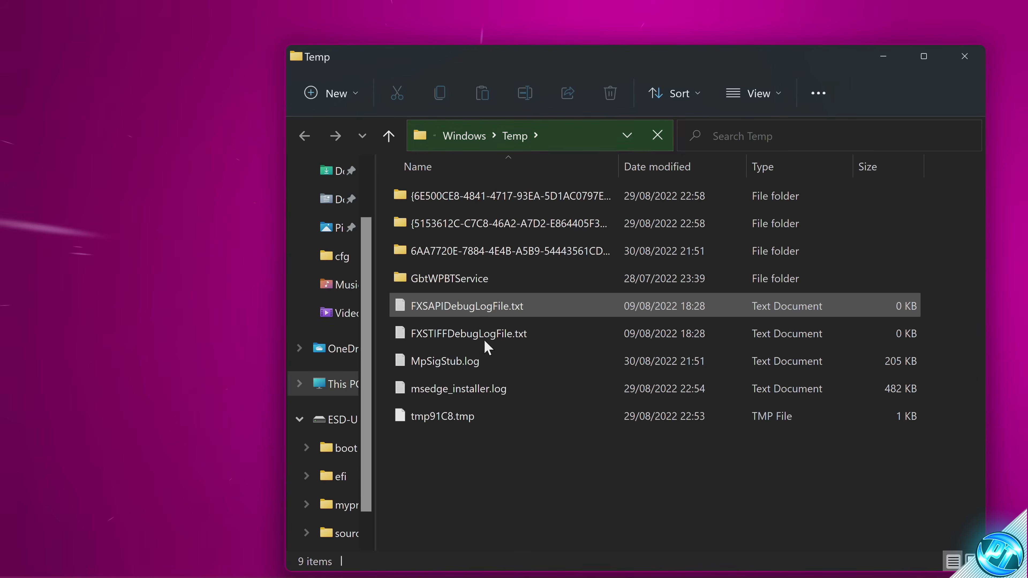
pyautogui.moveTo(486, 346); pyautogui.dragTo(484, 180)
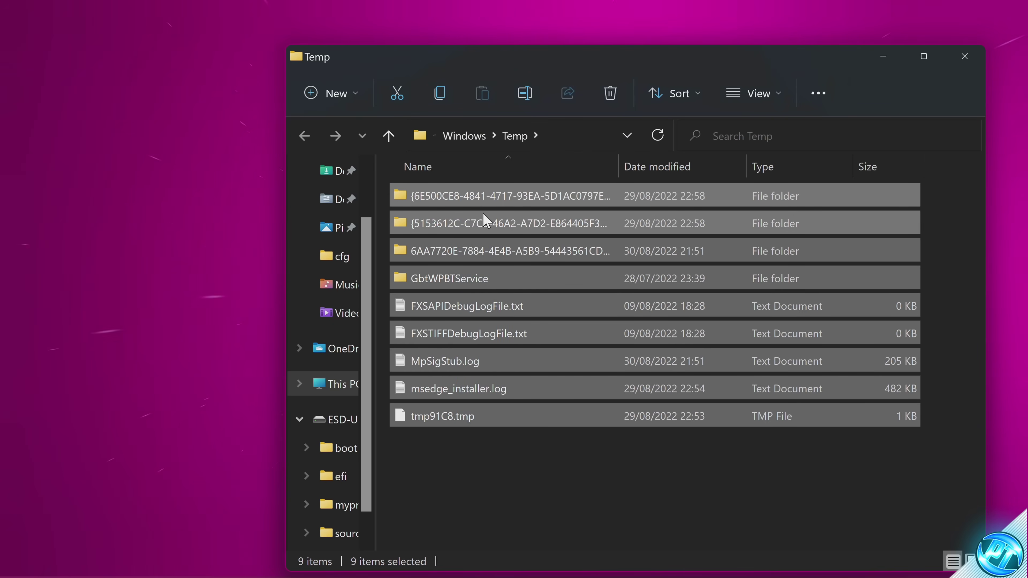
pyautogui.press('Delete')
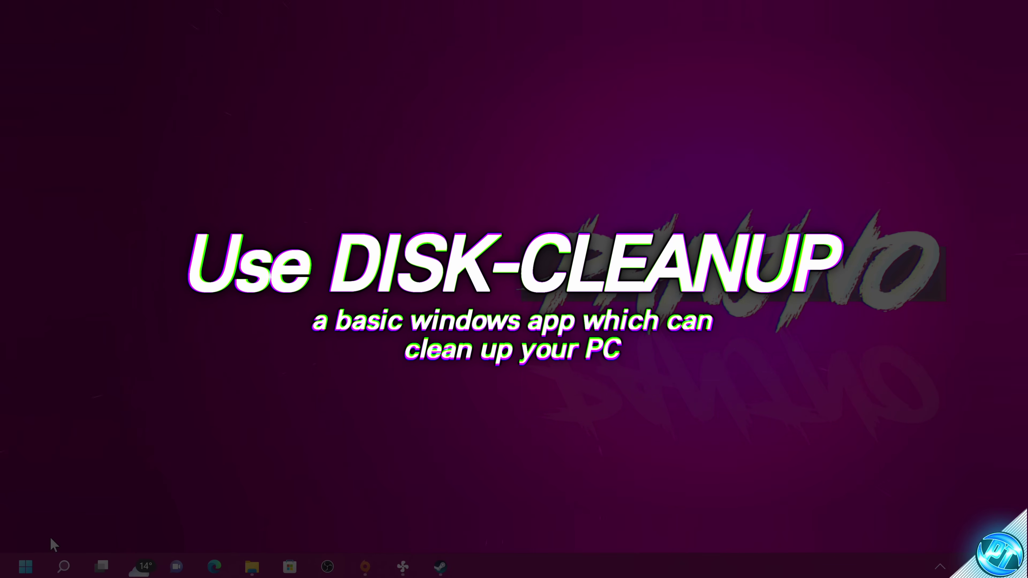
# Launch Disk Clean-up by searching for 'disk cleanup'.
pyautogui.click(25, 565)
pyautogui.write('DIS')
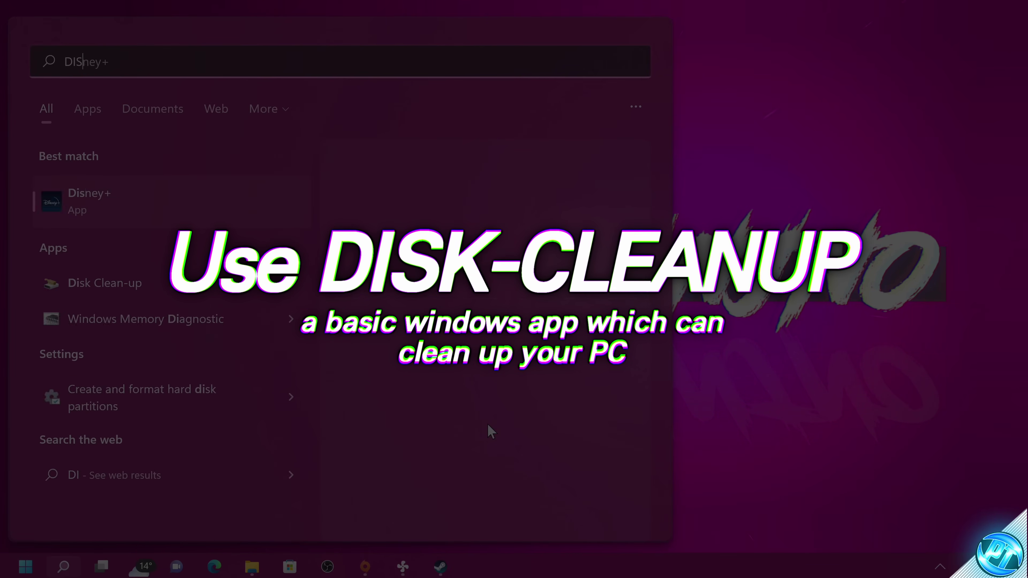
pyautogui.write('K CLE')
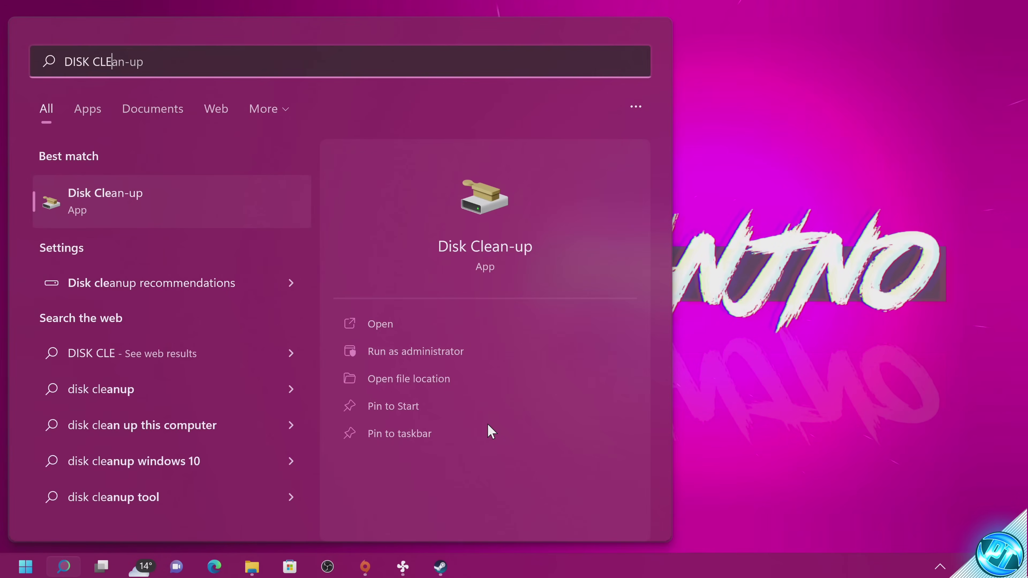
pyautogui.hotkey('ctrl', 'a')
pyautogui.write('disk cleanup')
pyautogui.click(106, 218)
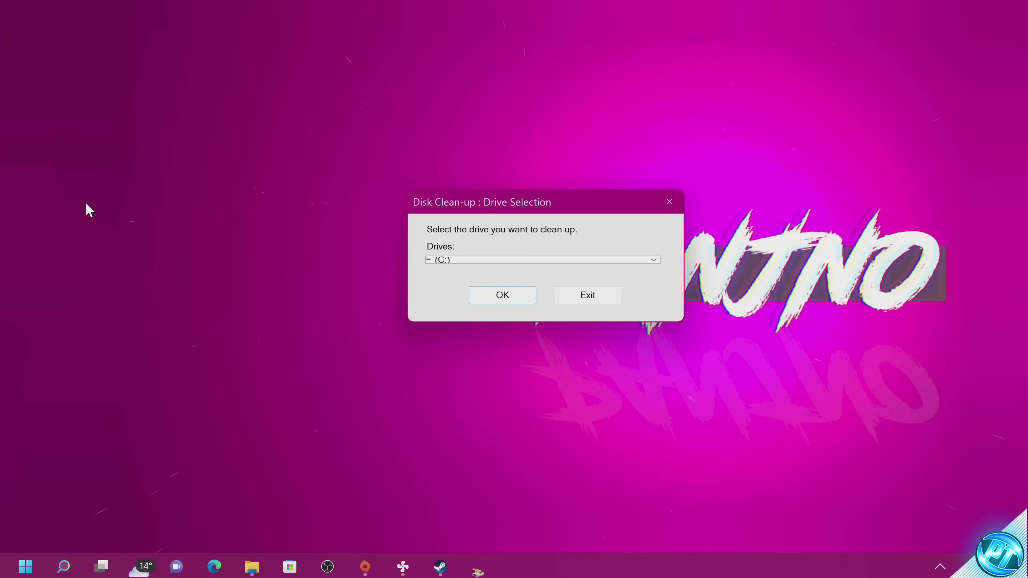
# Scan drive C:, then rescan it including system files.
pyautogui.click(449, 259)
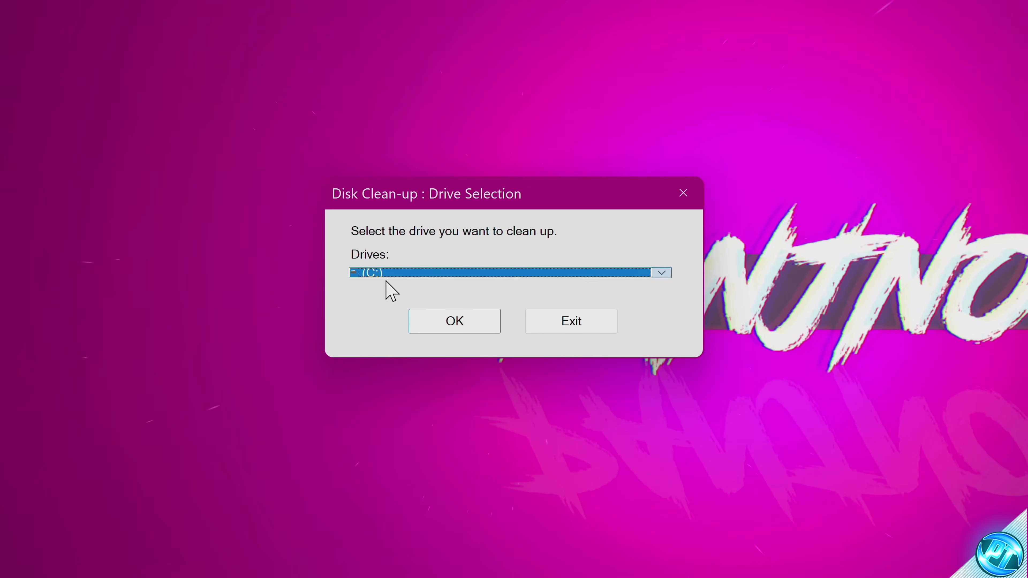
pyautogui.click(434, 329)
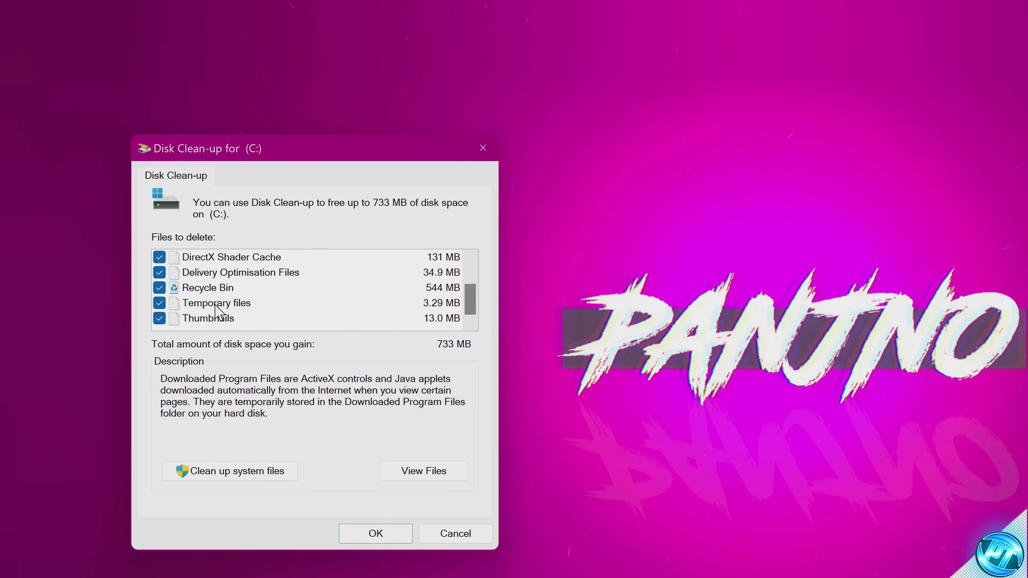
pyautogui.click(241, 473)
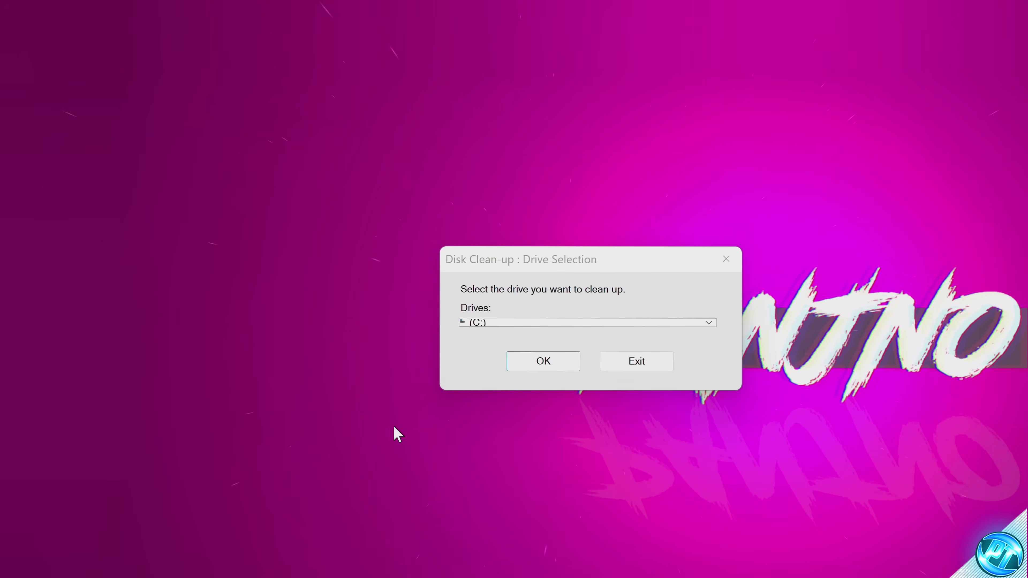
pyautogui.click(533, 366)
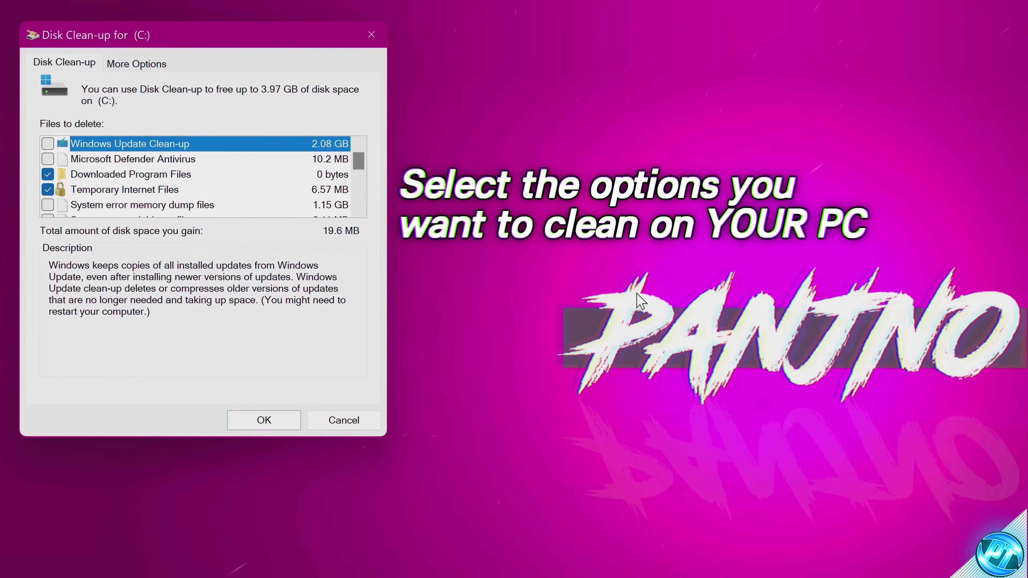
# Tick all categories, including Windows Update Clean-up and Recycle Bin, and permanently delete 3.97 GB.
pyautogui.click(48, 144)
pyautogui.scroll(-2, 203, 178)
pyautogui.click(49, 159)
pyautogui.click(48, 175)
pyautogui.scroll(-2, 202, 179)
pyautogui.click(48, 159)
pyautogui.click(49, 174)
pyautogui.click(48, 190)
pyautogui.click(48, 204)
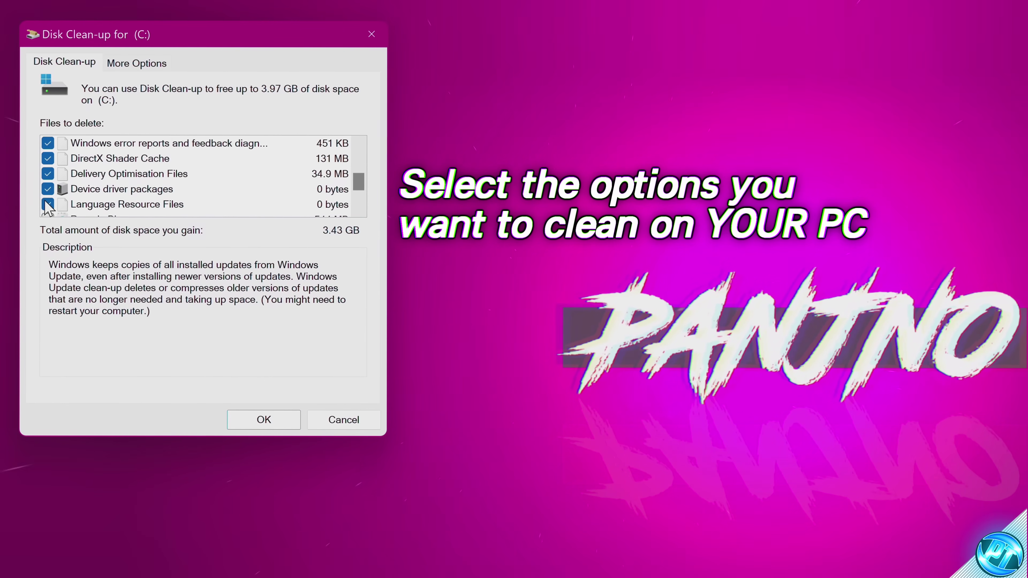
pyautogui.scroll(-2, 48, 202)
pyautogui.click(48, 173)
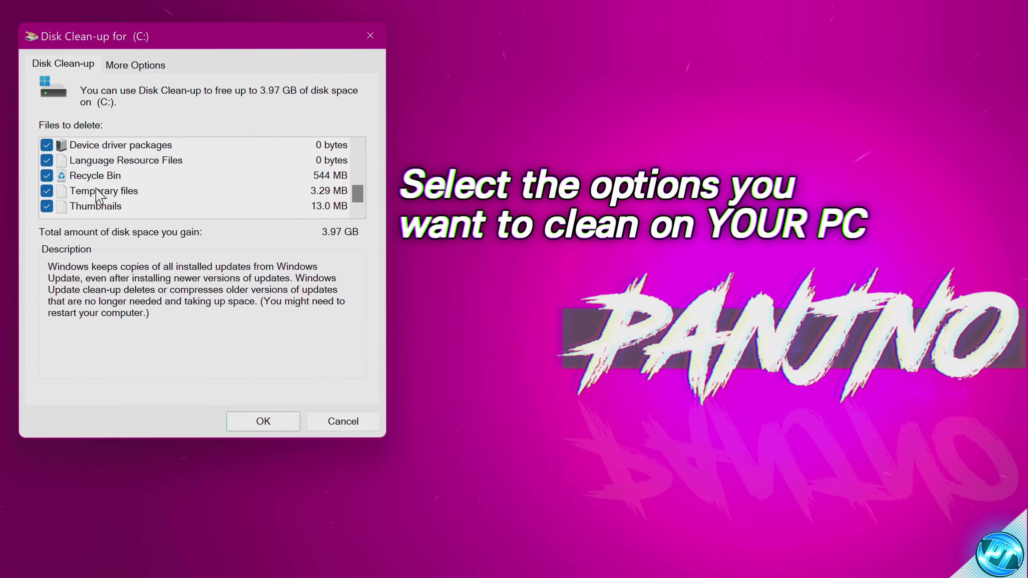
pyautogui.click(243, 421)
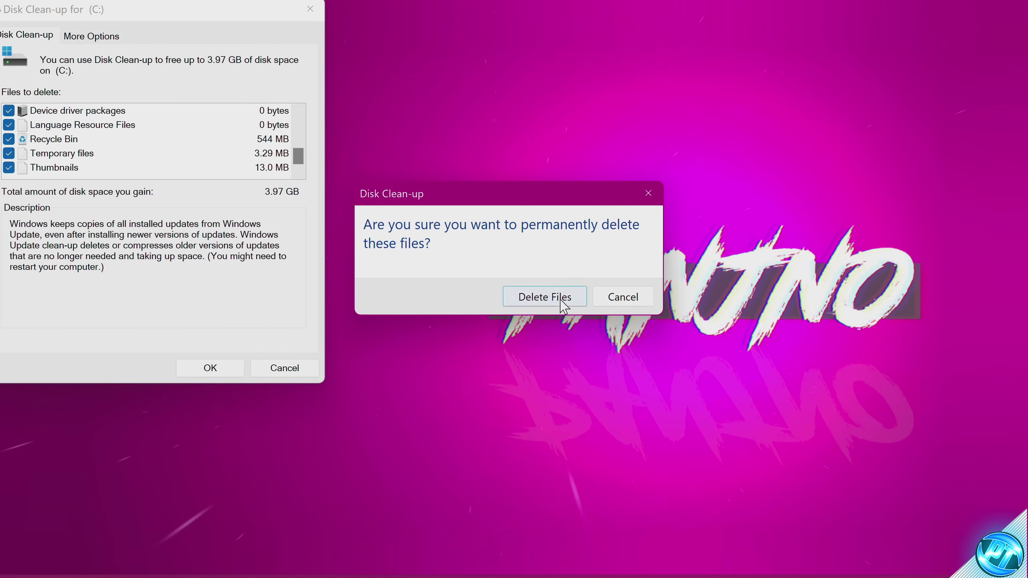
pyautogui.click(543, 296)
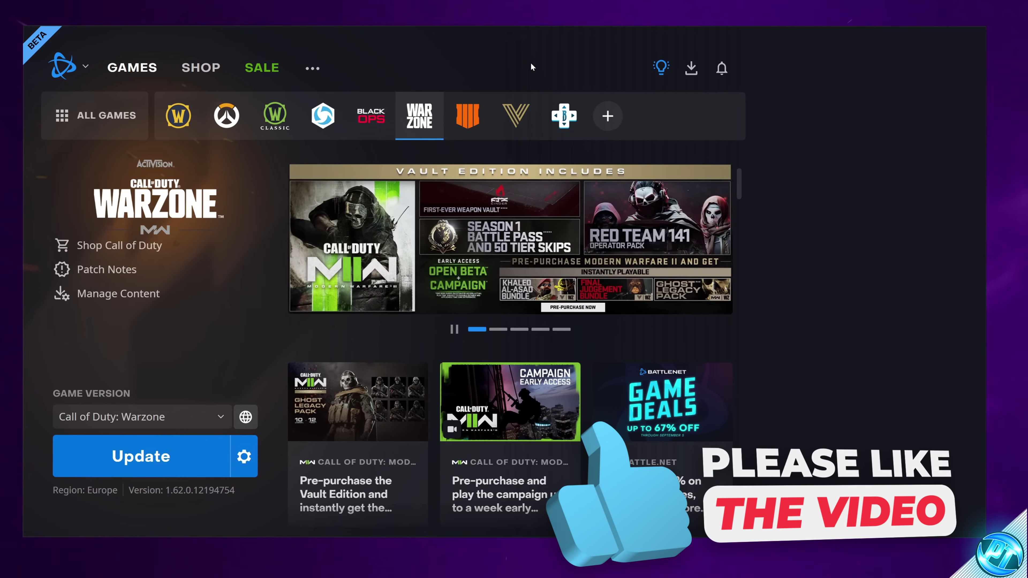
# Open the installation modification dialog for Call of Duty: Warzone in Battle.net settings.
pyautogui.click(245, 456)
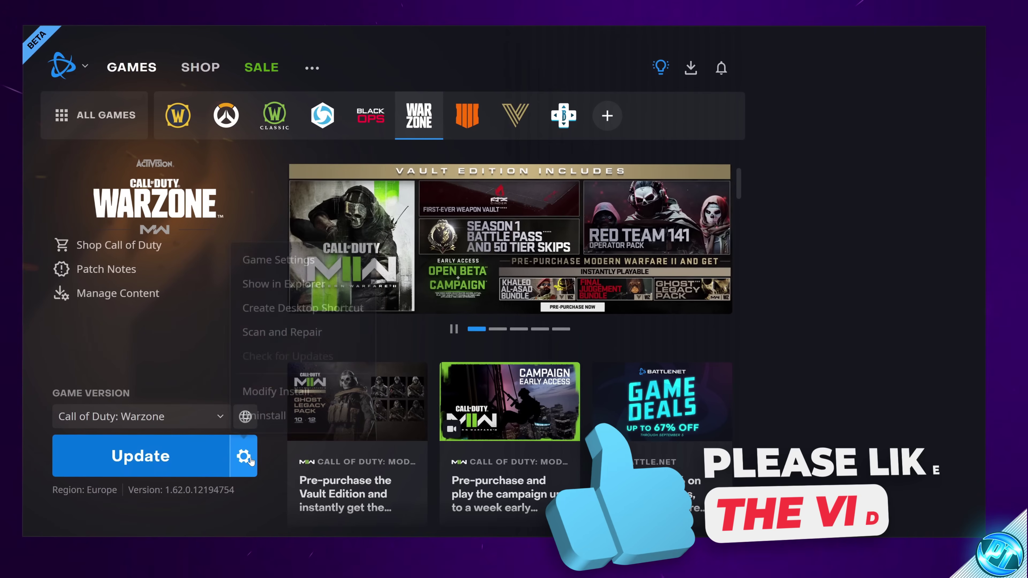
pyautogui.click(269, 256)
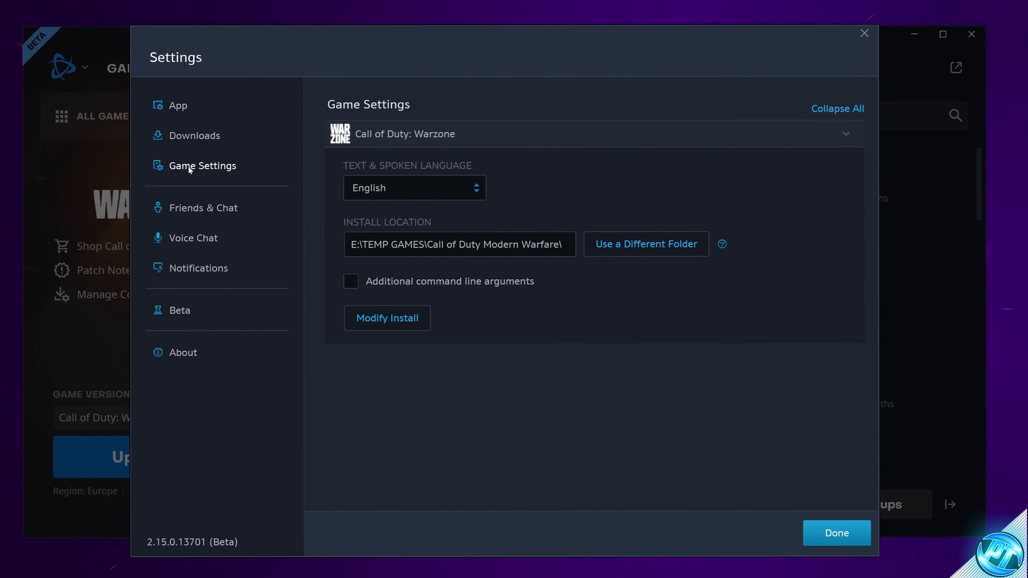
pyautogui.click(188, 166)
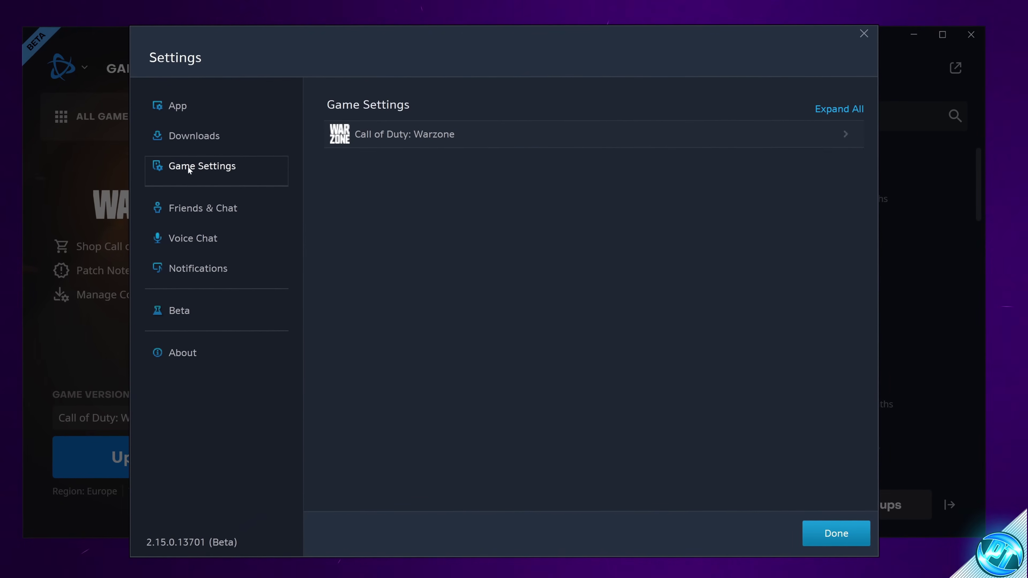
pyautogui.click(845, 133)
pyautogui.click(397, 319)
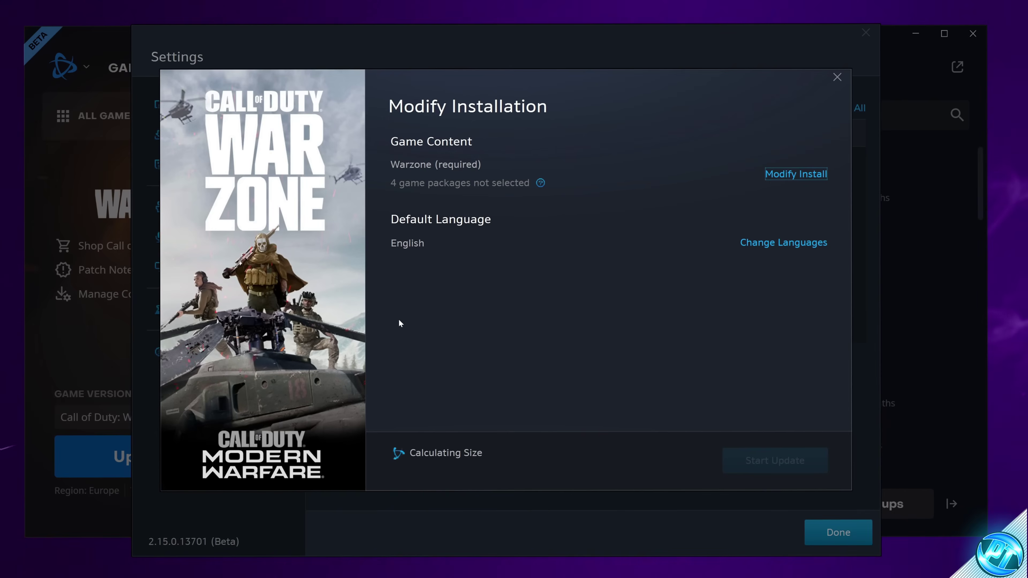
# Untick Multiplayer and Campaign under Warzone's Install Content.
pyautogui.click(784, 176)
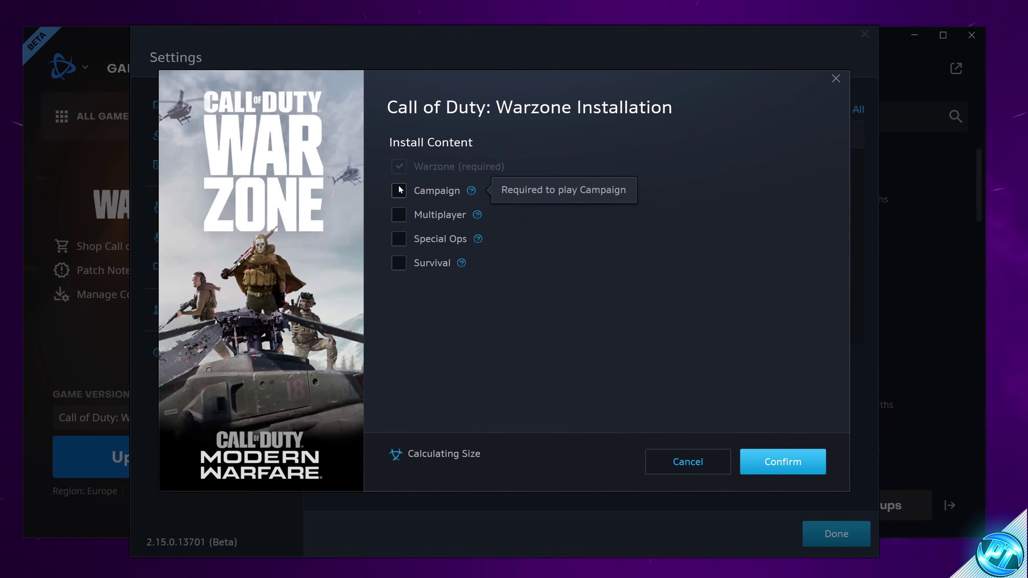
pyautogui.click(400, 215)
pyautogui.click(400, 239)
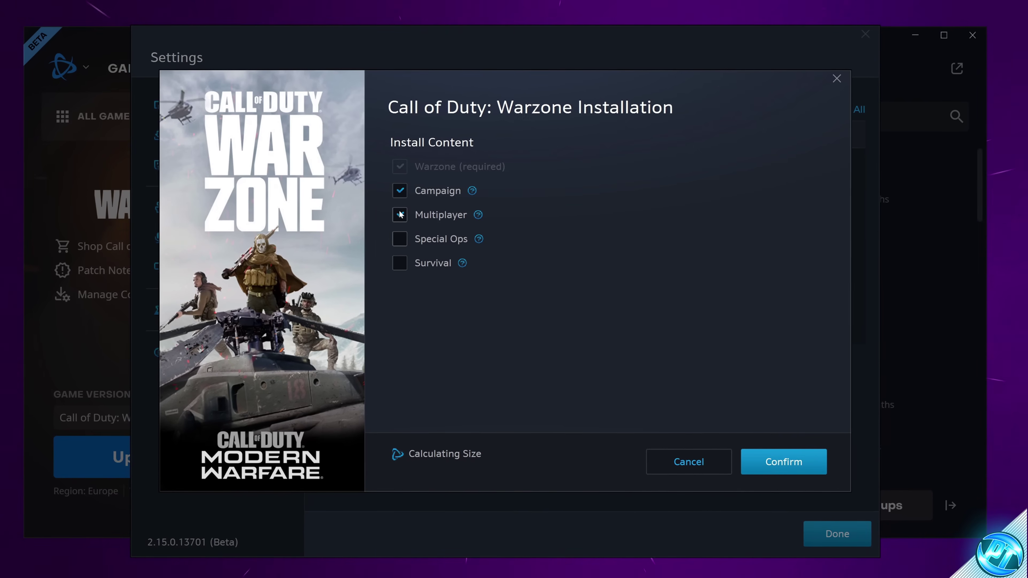
pyautogui.click(399, 215)
pyautogui.click(400, 194)
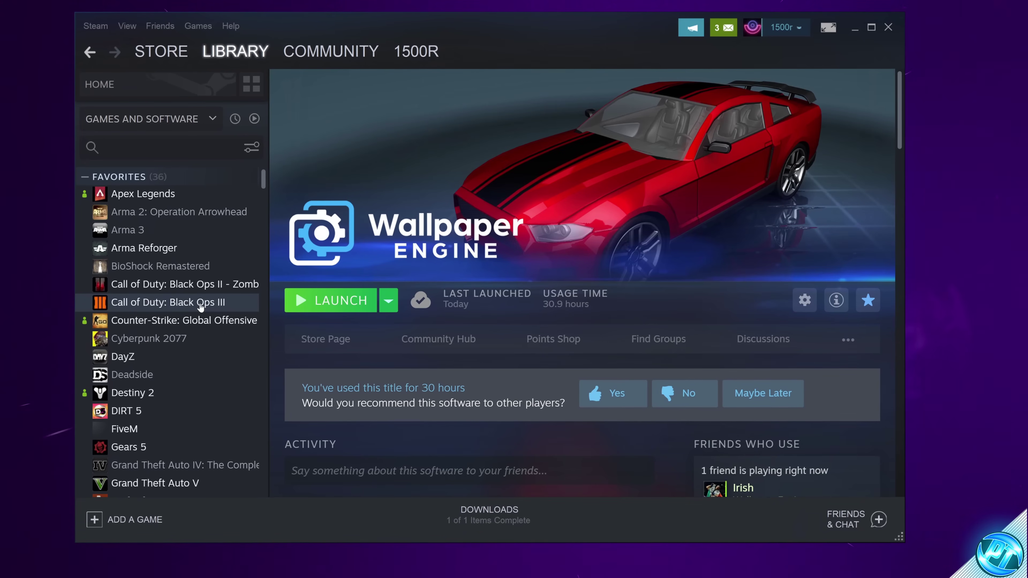
# Open the DLC list in Call of Duty: Black Ops III's Steam properties.
pyautogui.click(200, 306)
pyautogui.rightClick(200, 304)
pyautogui.click(235, 391)
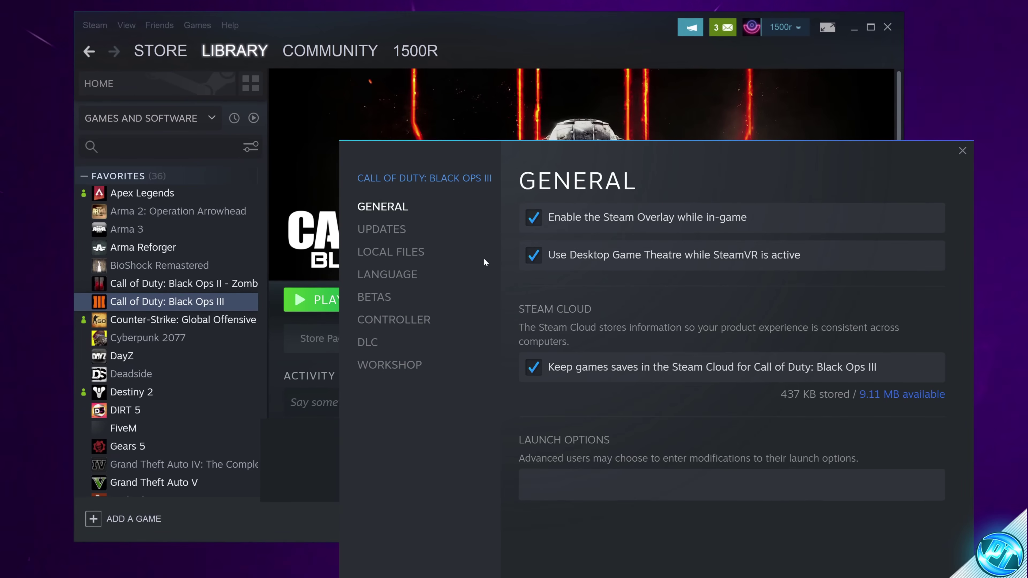
pyautogui.click(343, 195)
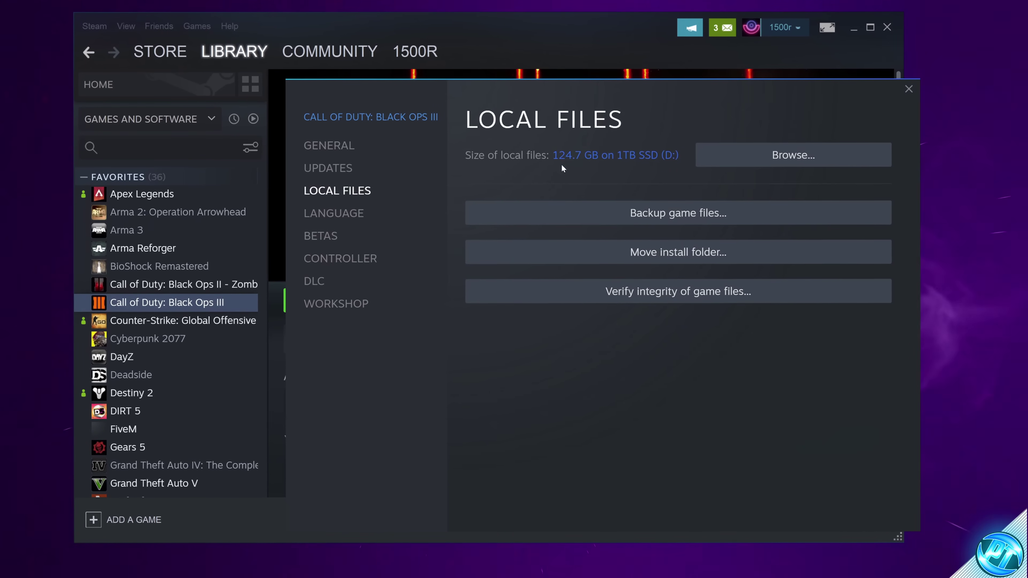
pyautogui.click(316, 281)
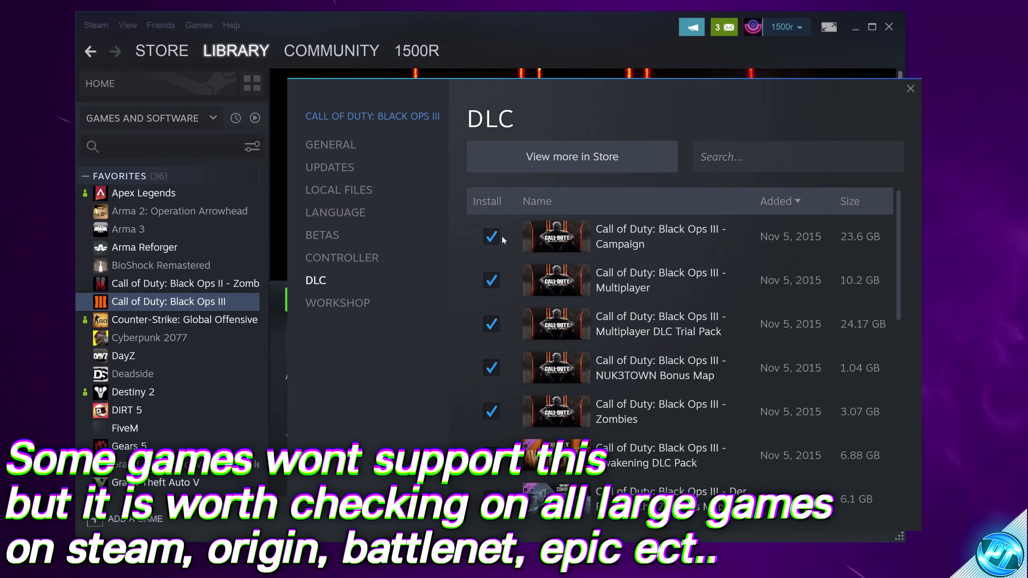
# Uncheck the Multiplayer and Multiplayer DLC Trial Pack content.
pyautogui.click(497, 285)
pyautogui.click(492, 324)
pyautogui.scroll(-2, 489, 330)
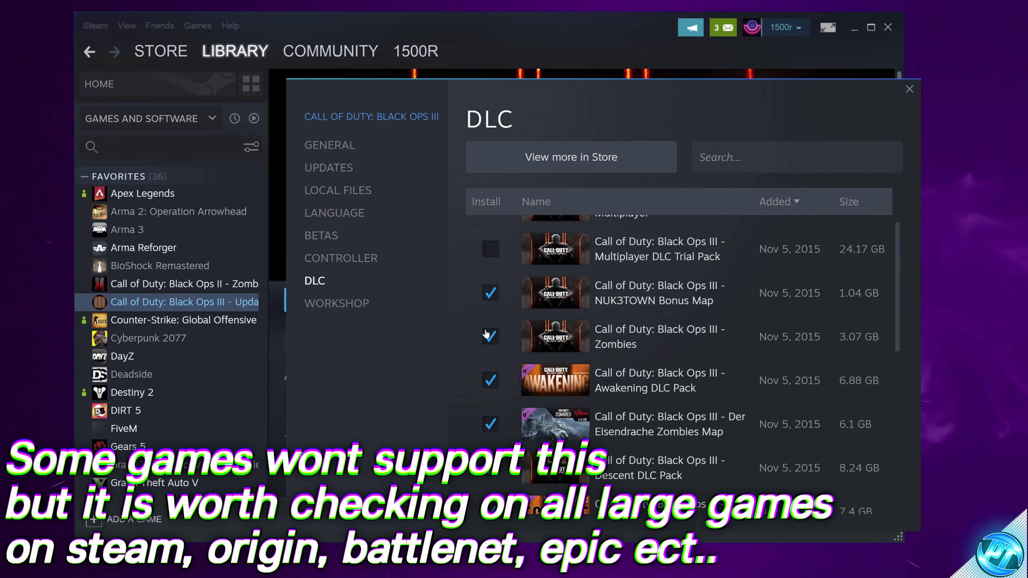
pyautogui.scroll(-4, 554, 346)
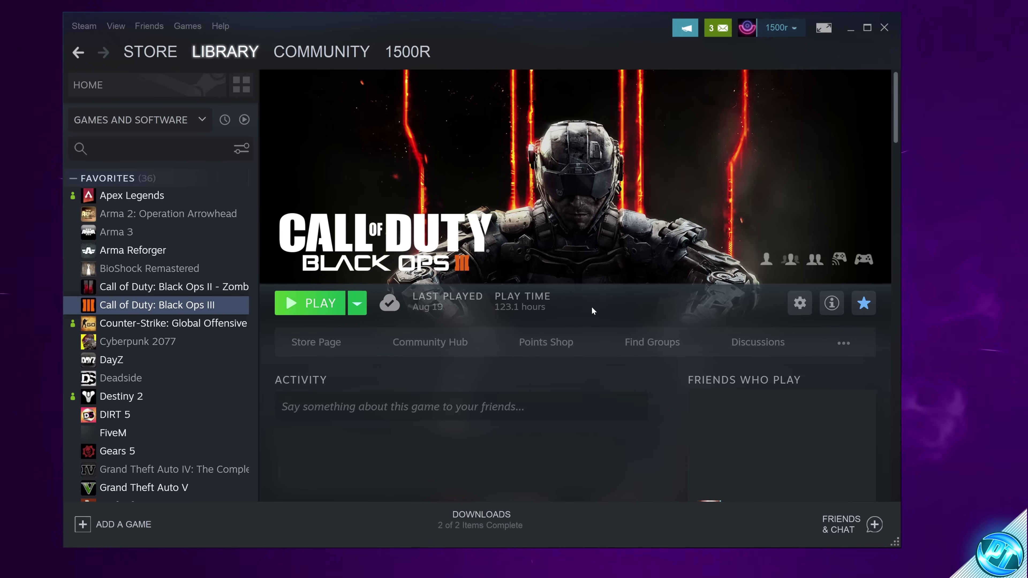
# Start moving Black Ops III's install folder from its Local Files properties and list the target drives.
pyautogui.press('Menu')
pyautogui.press('Escape')
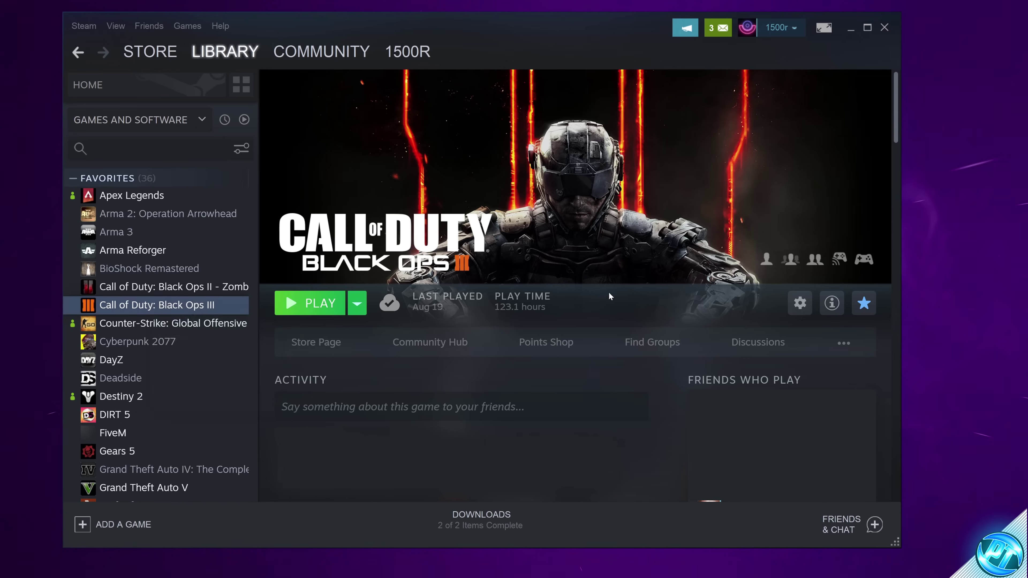
pyautogui.rightClick(167, 304)
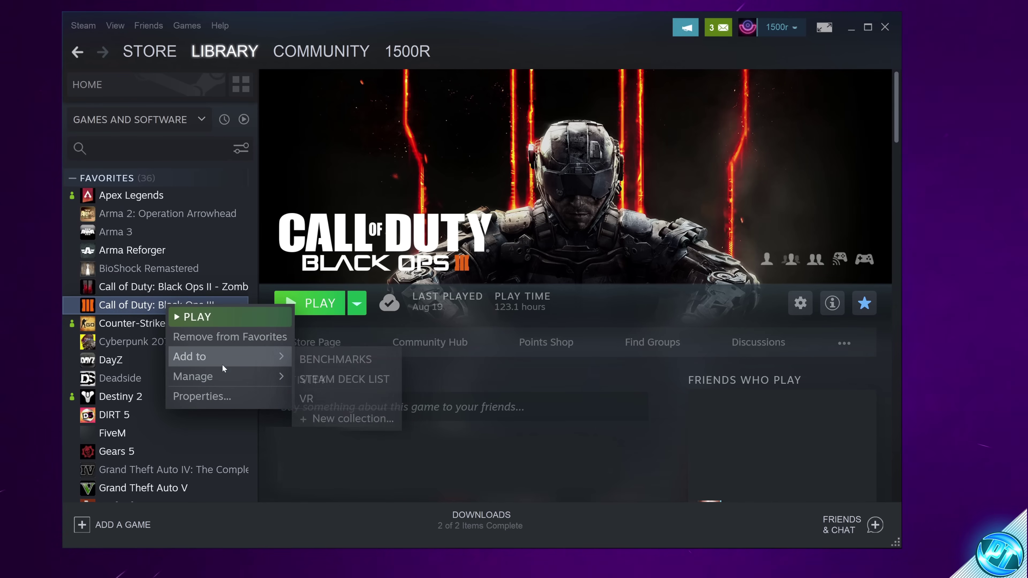
pyautogui.click(218, 395)
pyautogui.click(395, 256)
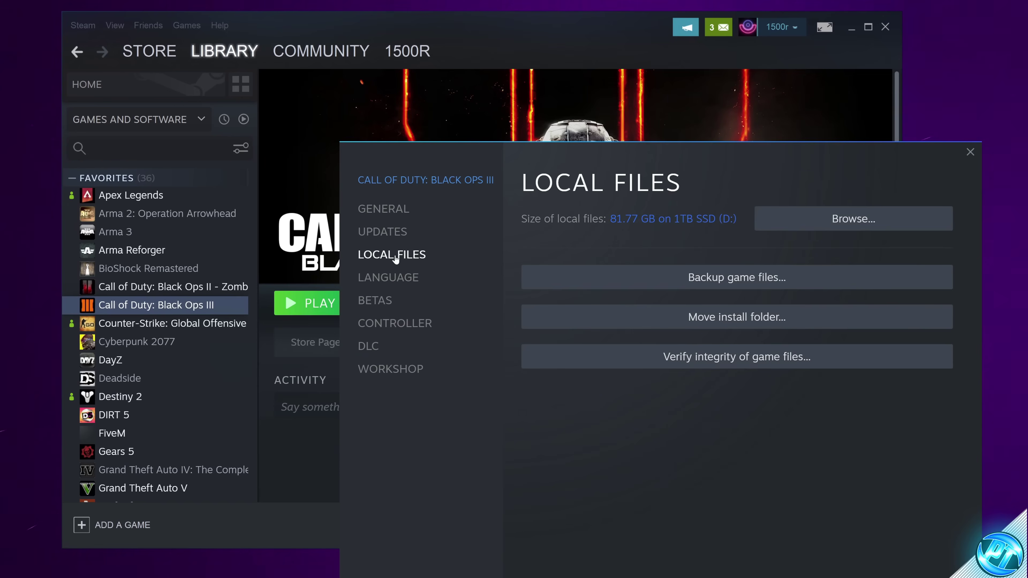
pyautogui.click(723, 320)
pyautogui.click(533, 375)
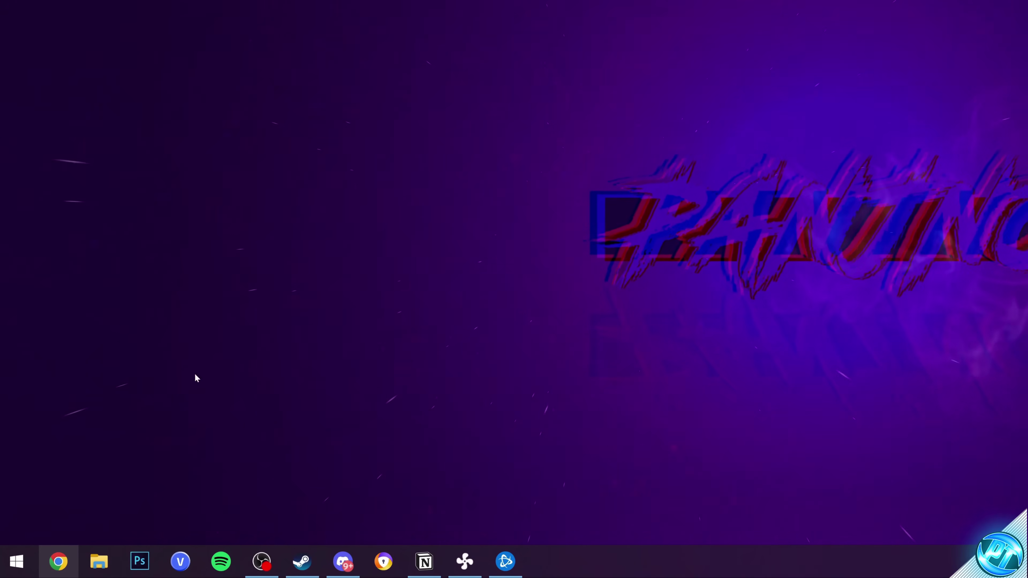
# Open Command Prompt from a cmd search and enter SFC /SCANNOW.
pyautogui.press('super')
pyautogui.write('cmd')
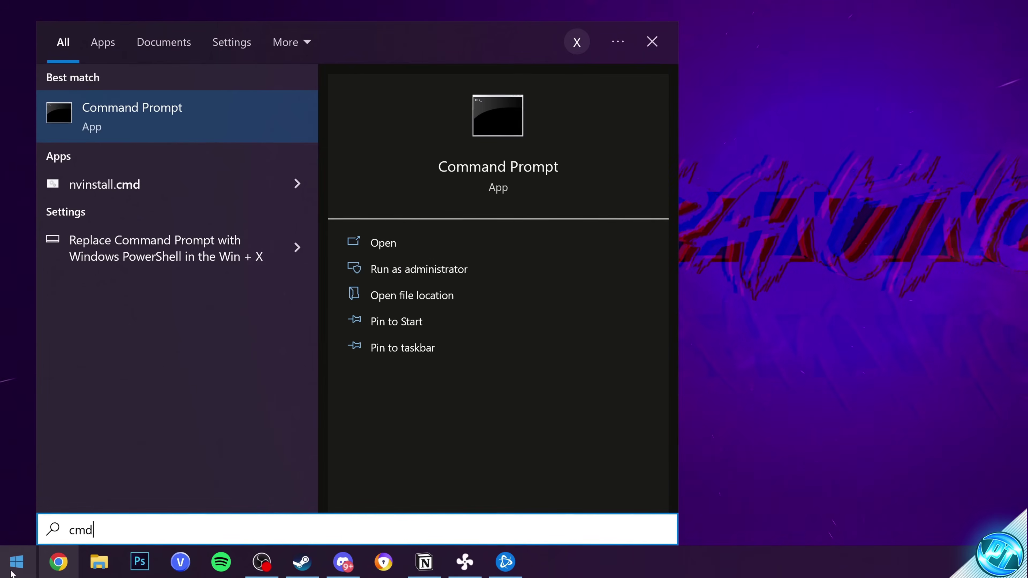
pyautogui.click(139, 113)
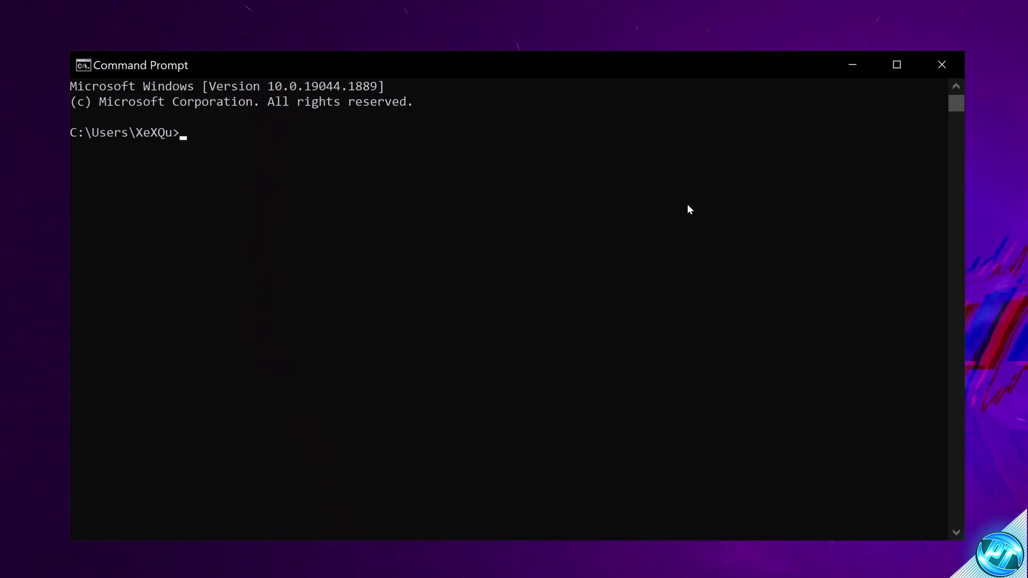
pyautogui.write('SFC ')
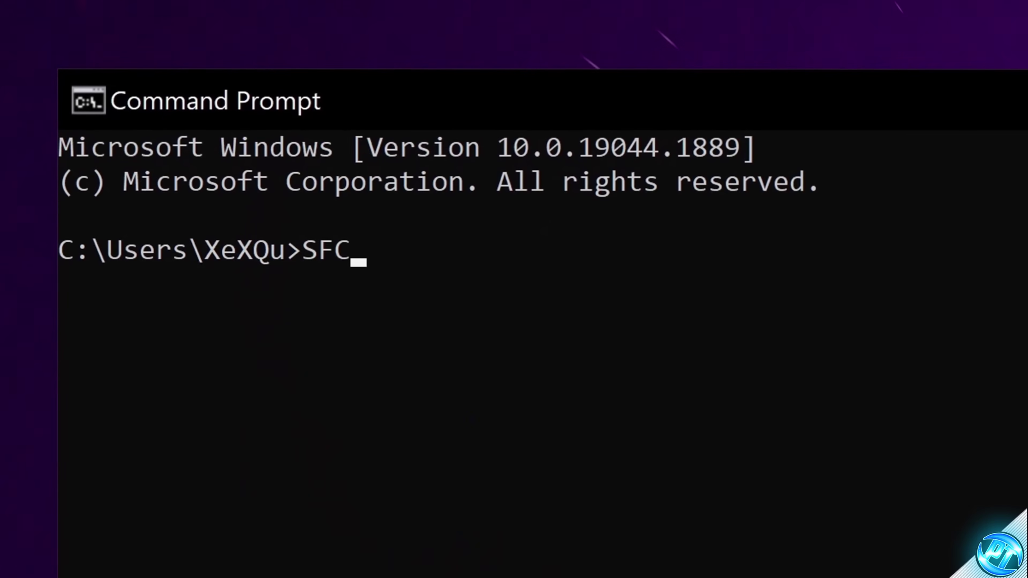
pyautogui.write('/SCANNOW')
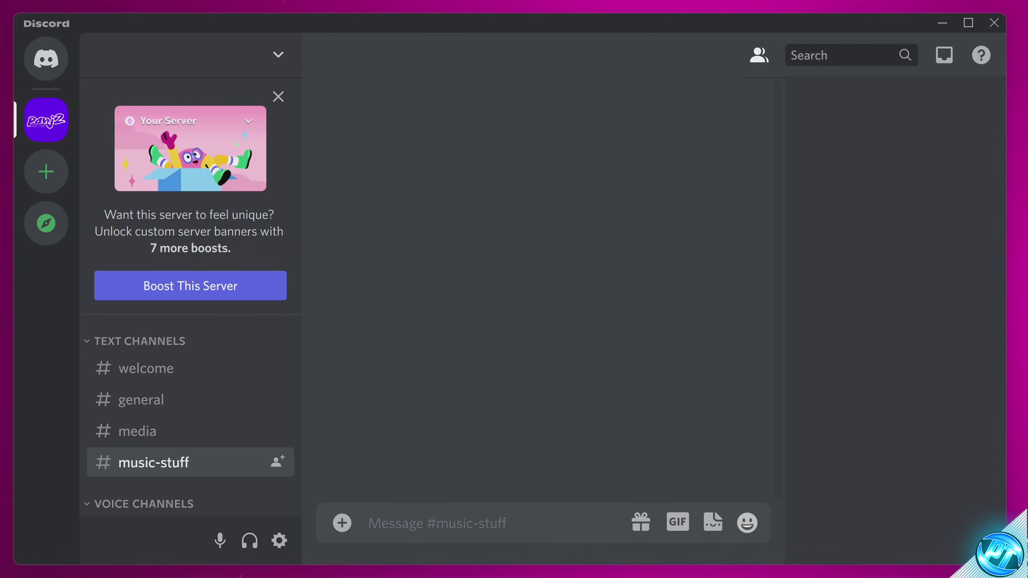
# Go to Discord's Voice & Video settings and switch Noise Suppression off to compare audio.
pyautogui.click(289, 529)
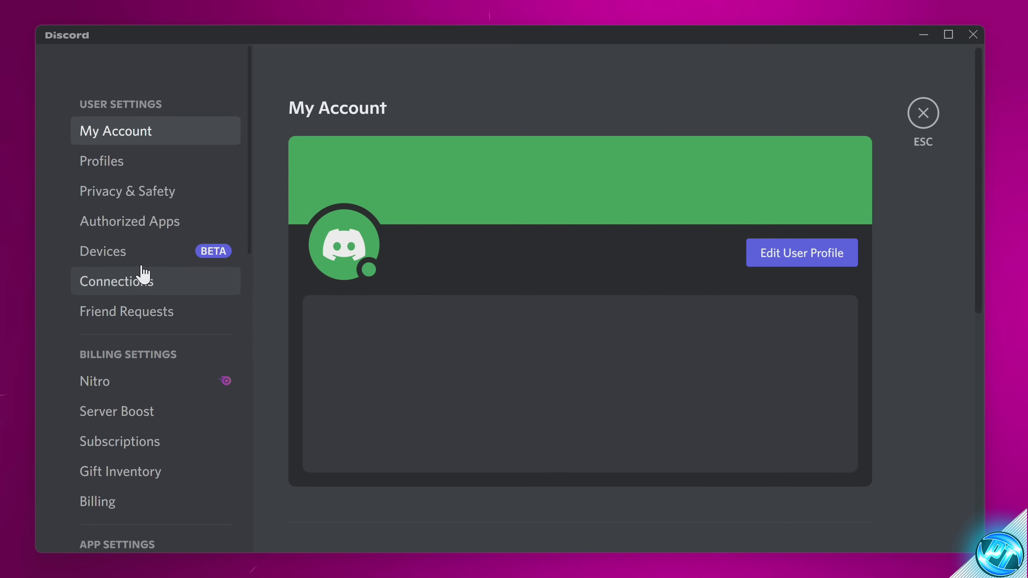
pyautogui.scroll(-5, 139, 252)
pyautogui.scroll(-2, 150, 308)
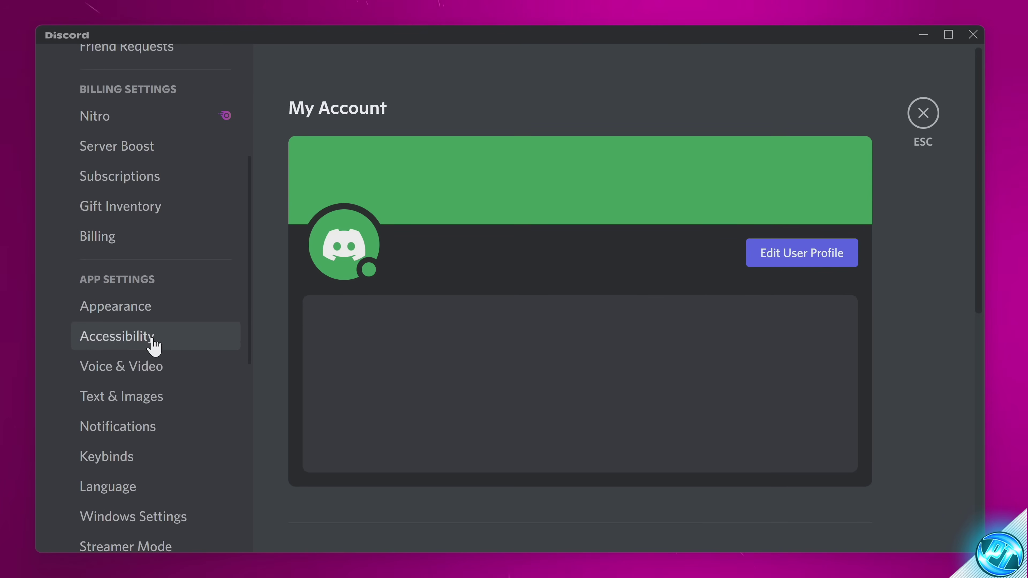
pyautogui.click(149, 375)
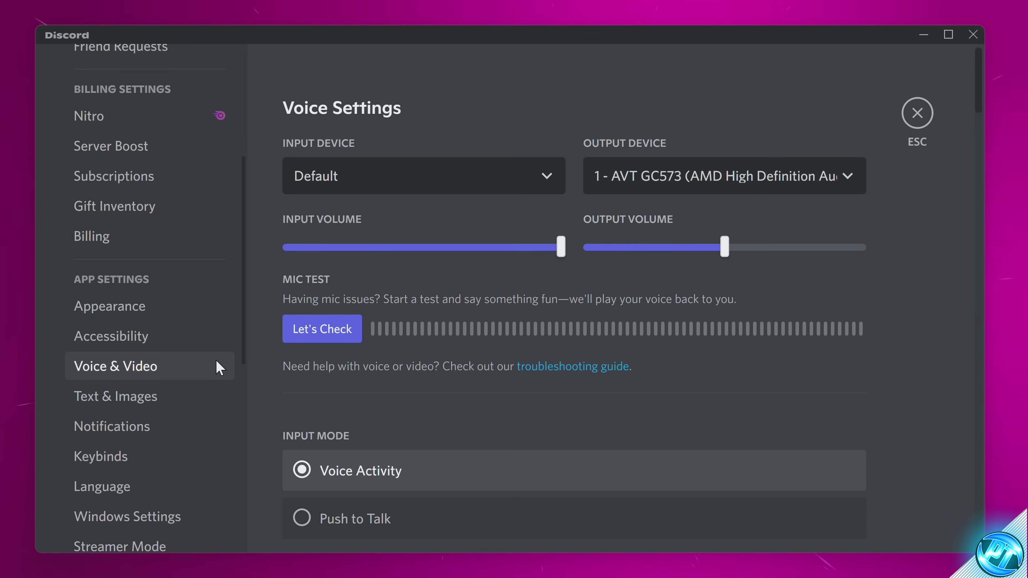
pyautogui.moveTo(978, 103); pyautogui.dragTo(980, 310)
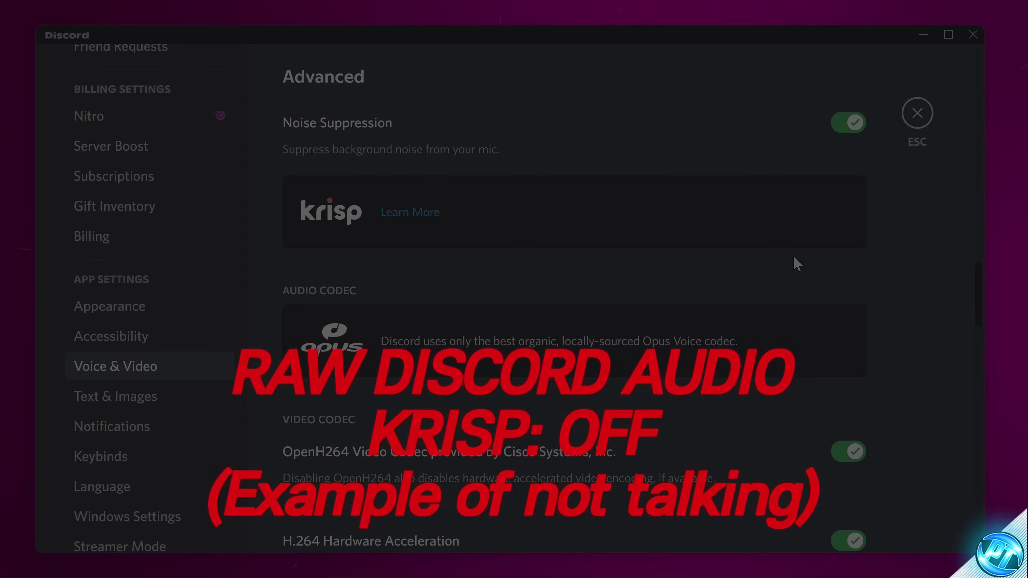
pyautogui.click(848, 133)
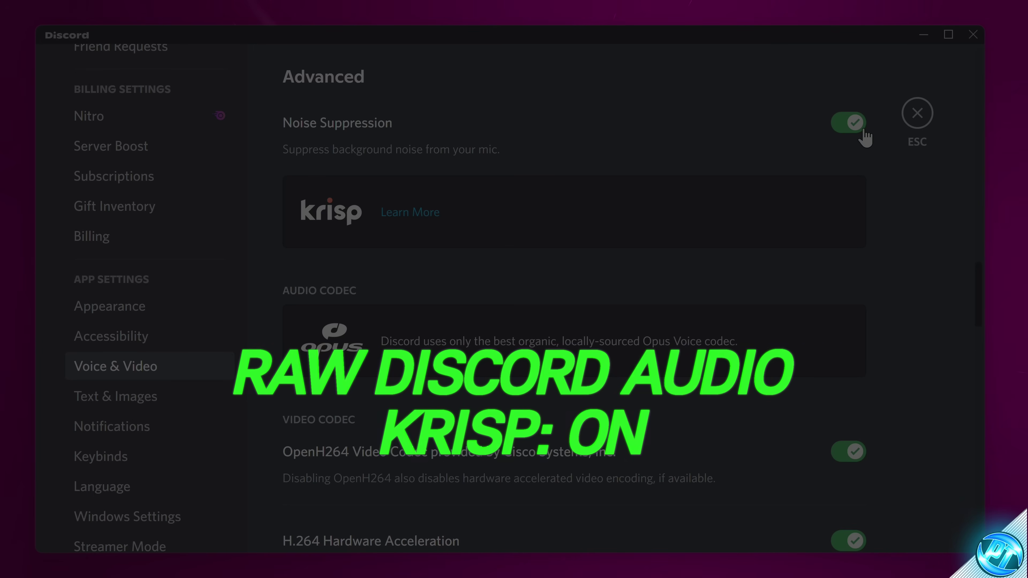
# Turn on Echo Cancellation in Discord's Voice Processing settings.
pyautogui.moveTo(976, 273); pyautogui.dragTo(970, 337)
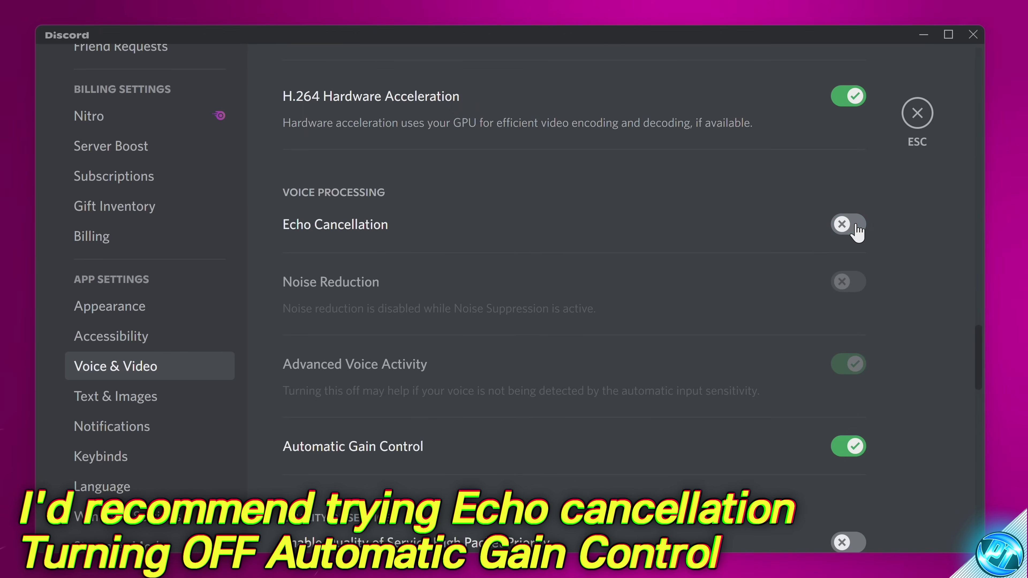
pyautogui.click(855, 228)
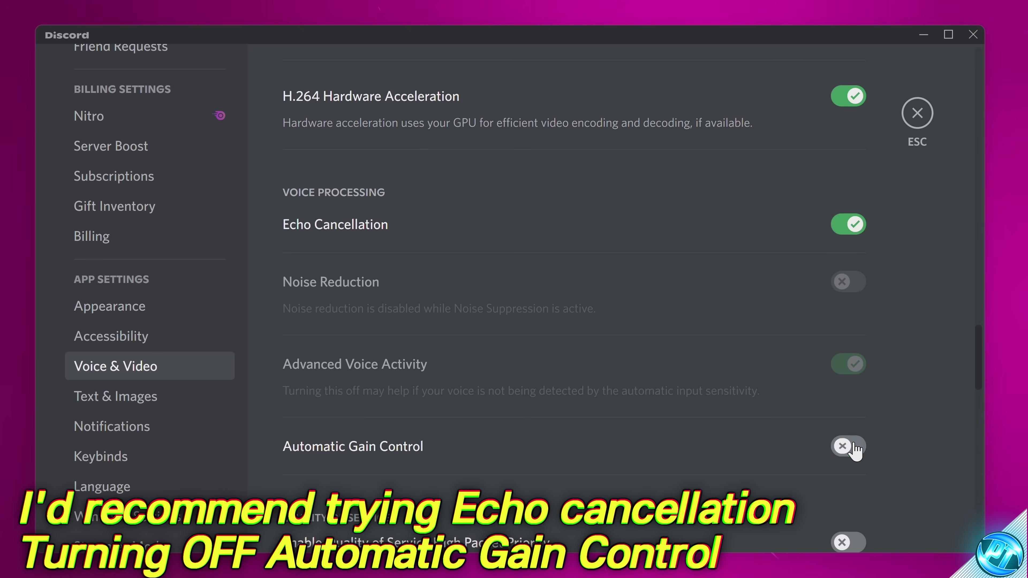
pyautogui.moveTo(974, 359); pyautogui.dragTo(956, 122)
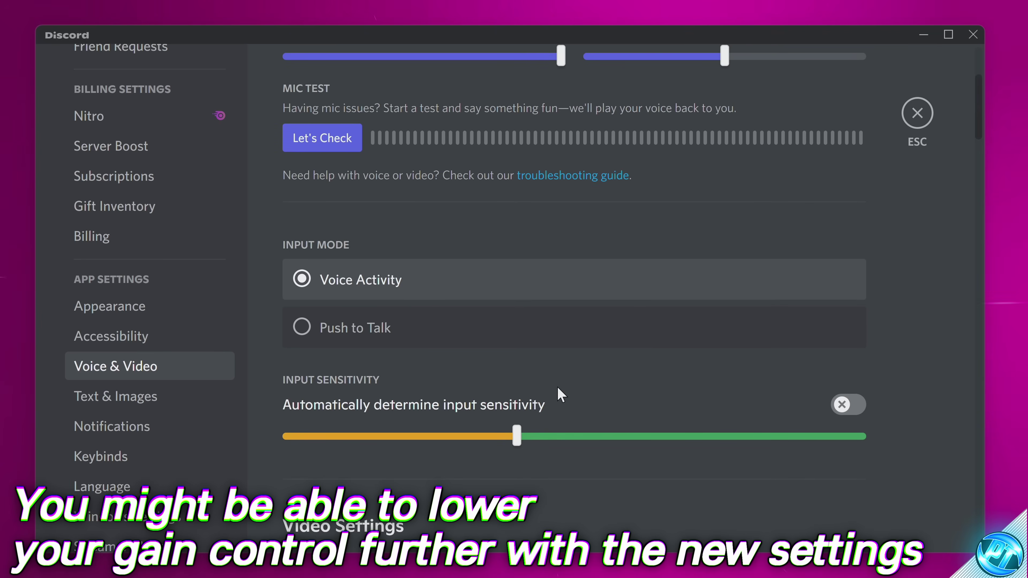